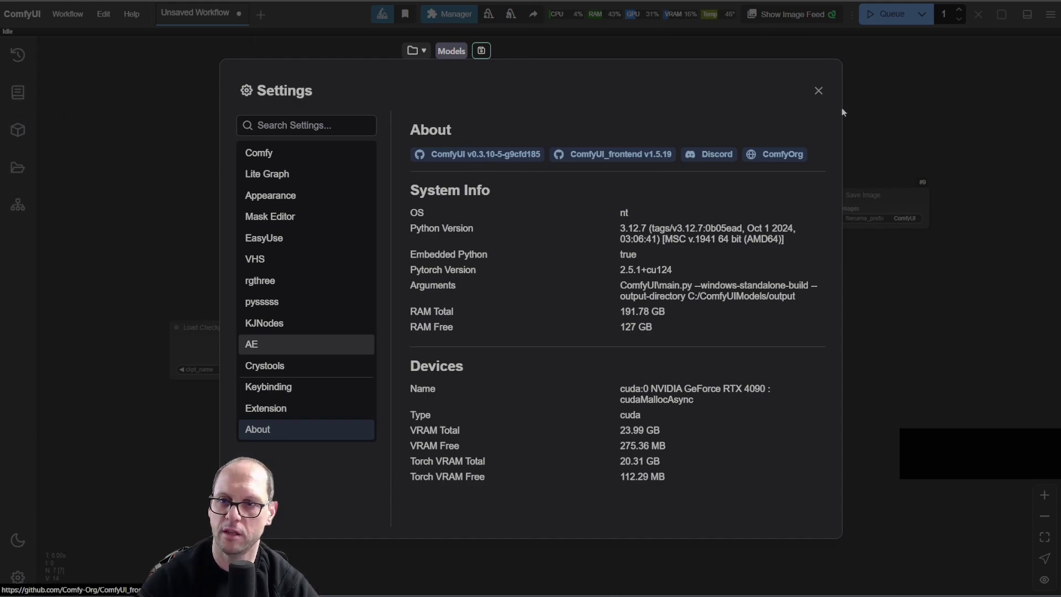
- Open the keybinding settings and look through the list of commands and their assigned shortcuts
left_click(819, 90)
left_click_drag(774, 430, 763, 416)
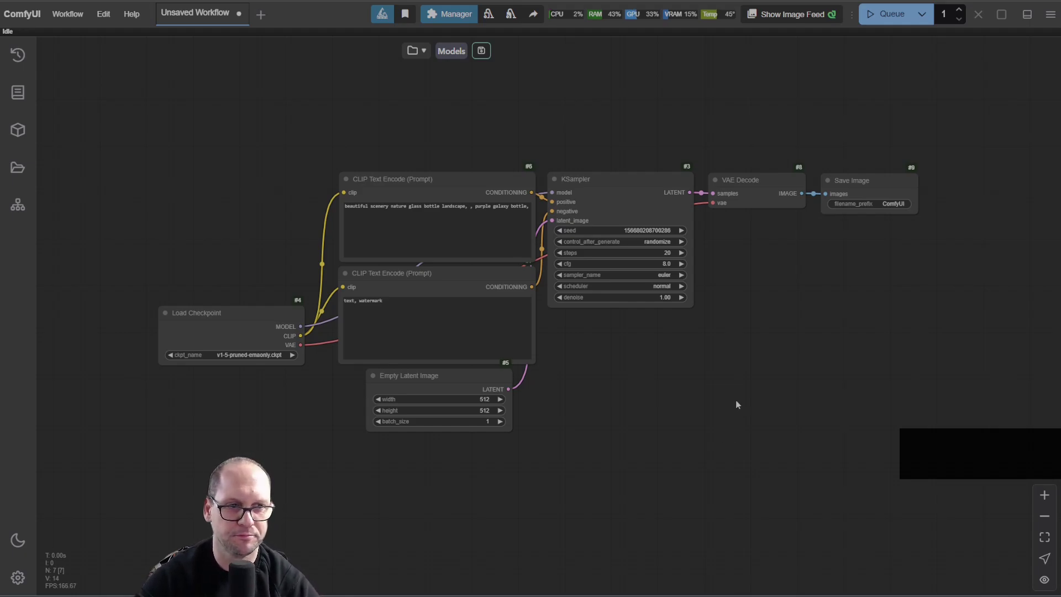
left_click(20, 581)
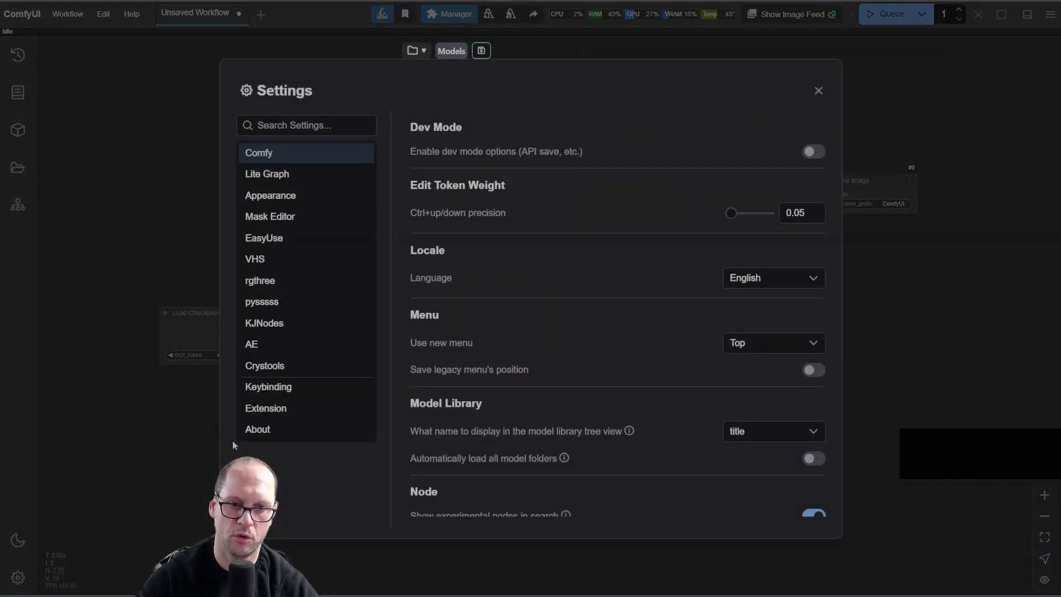
left_click(269, 387)
scroll(658, 299, "down", 8)
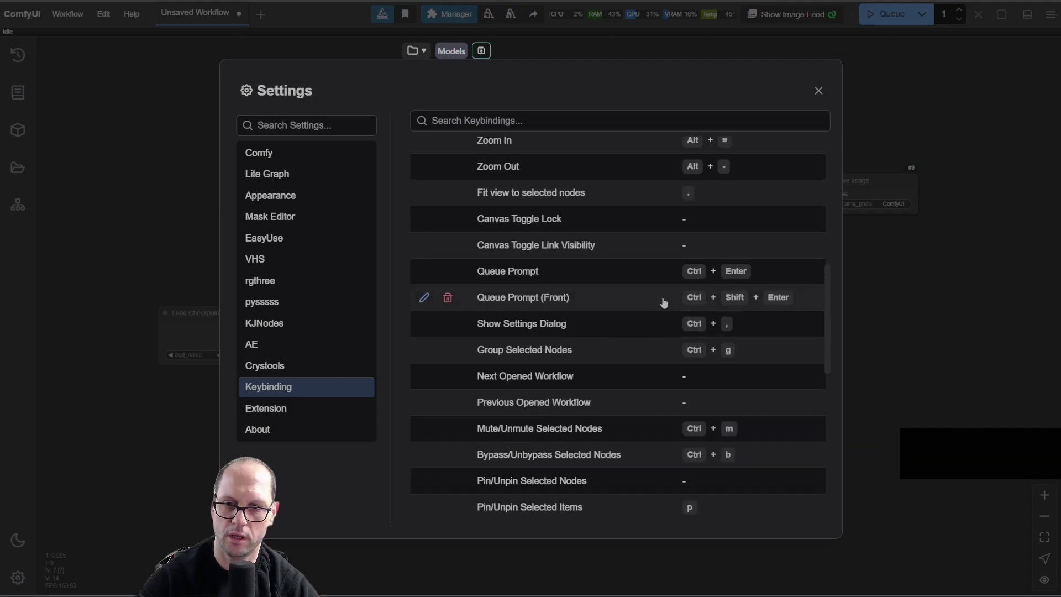
scroll(686, 299, "up", 8)
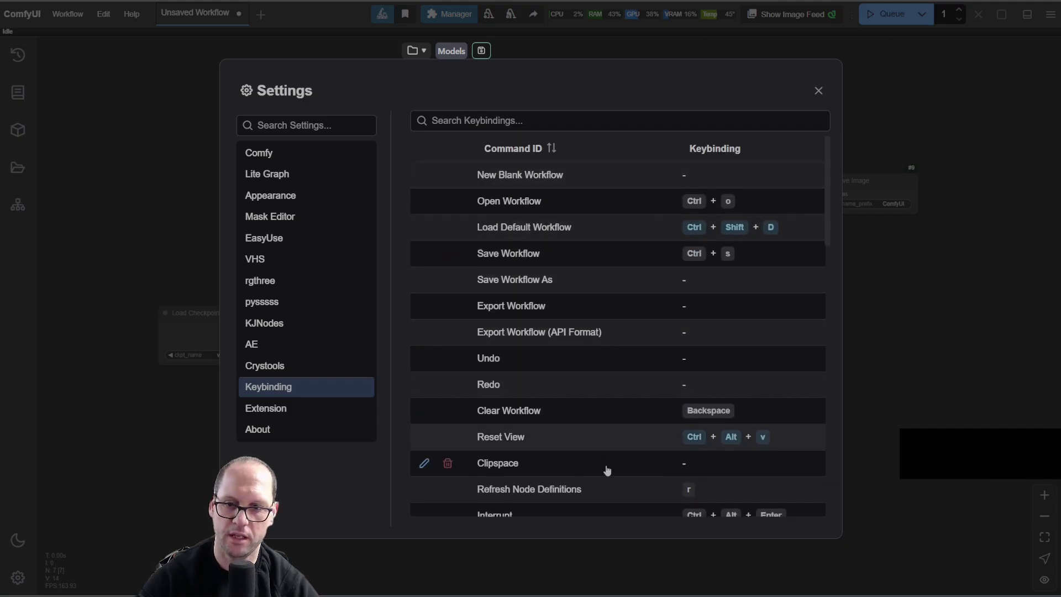
scroll(654, 427, "down", 1)
scroll(654, 427, "down", 12)
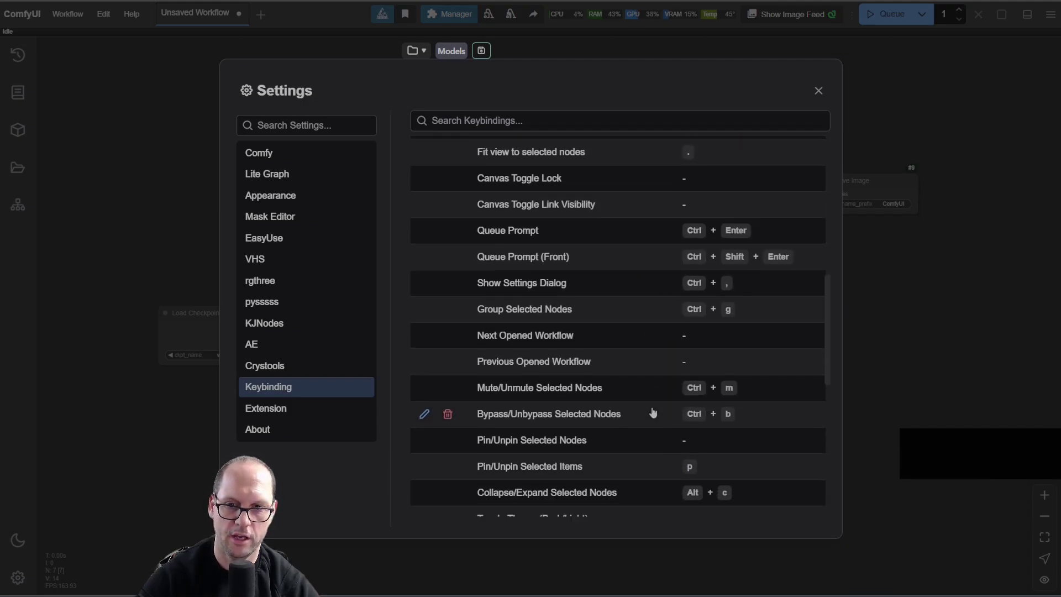
scroll(654, 413, "up", 12)
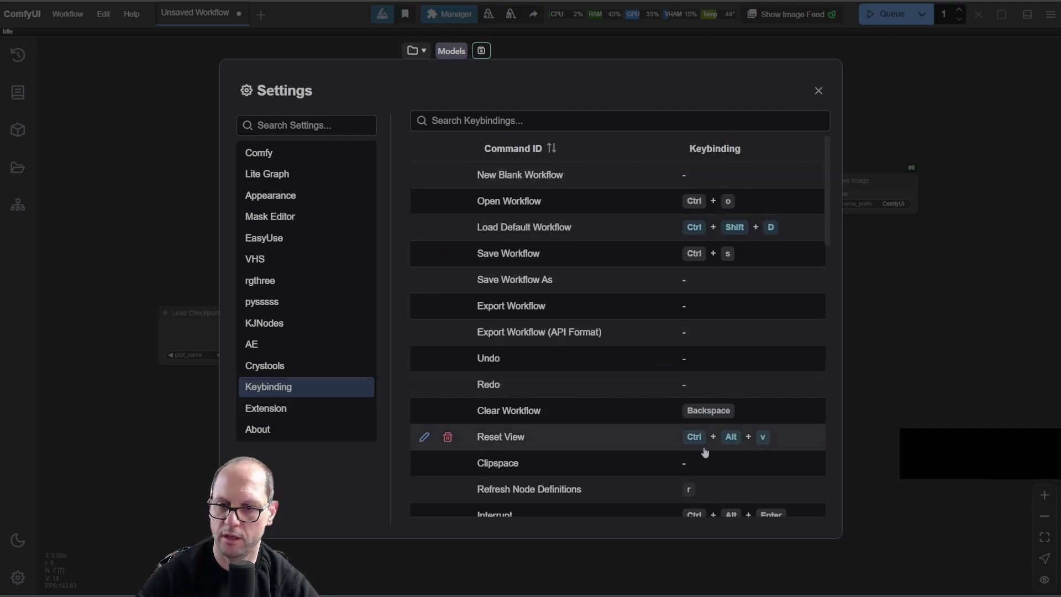
- Search the keybindings for "fit", clear the search and browse the full list of commands again
left_click(541, 121)
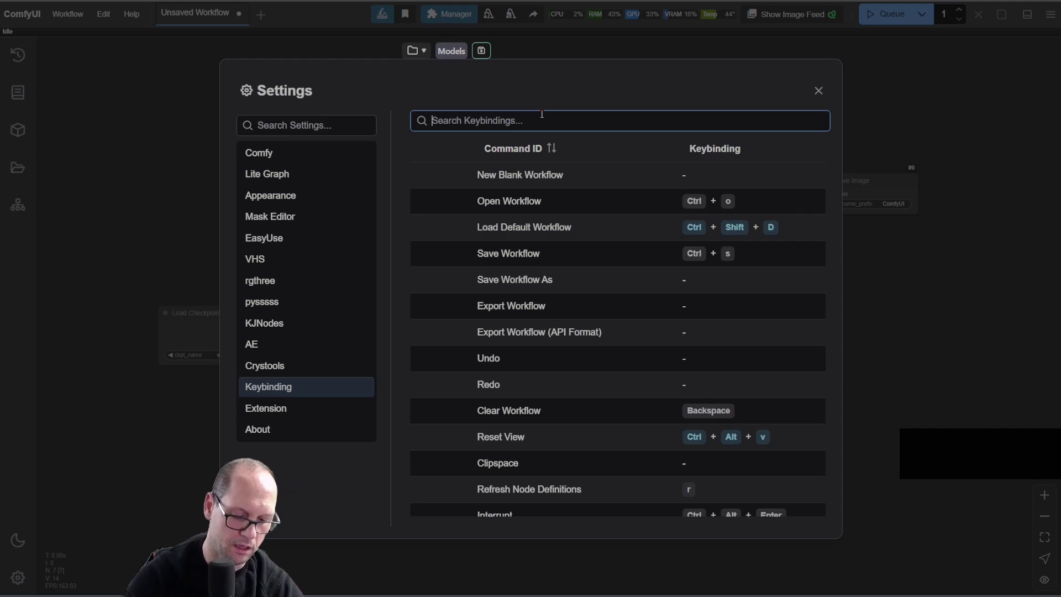
type("fit")
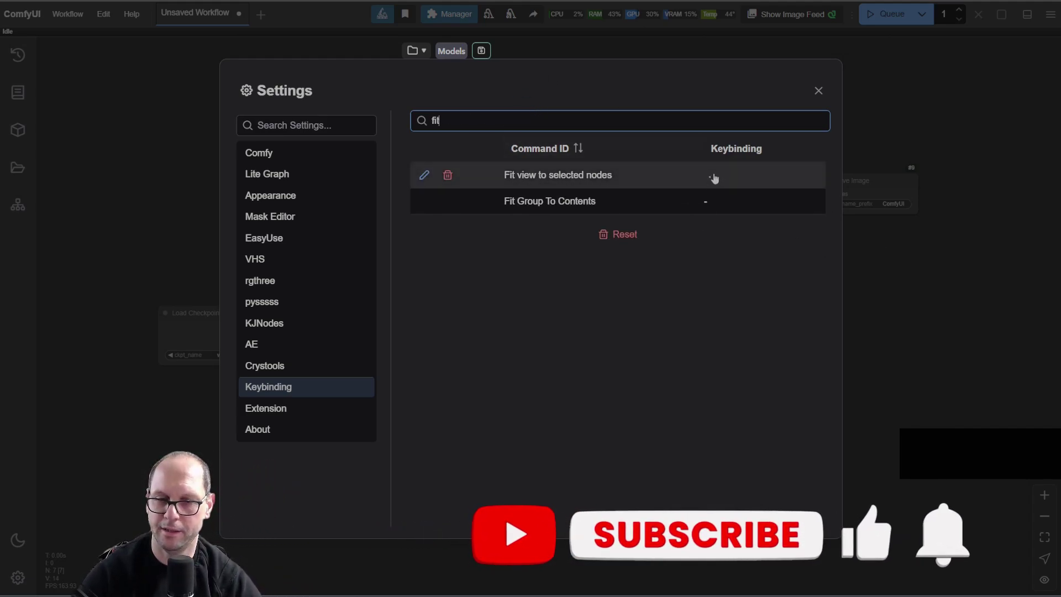
left_click_drag(472, 120, 396, 121)
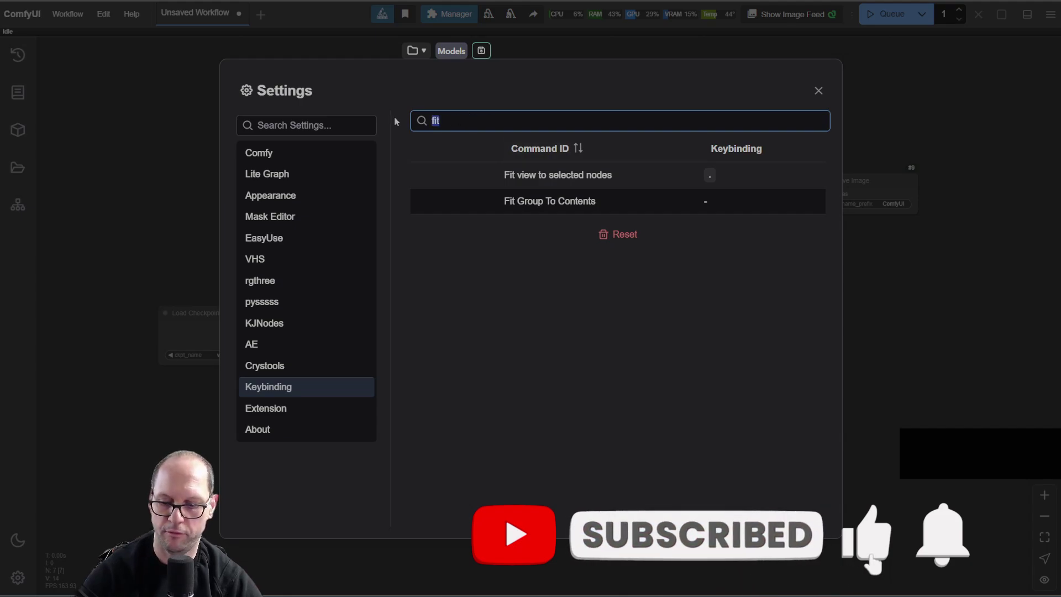
key("BackSpace")
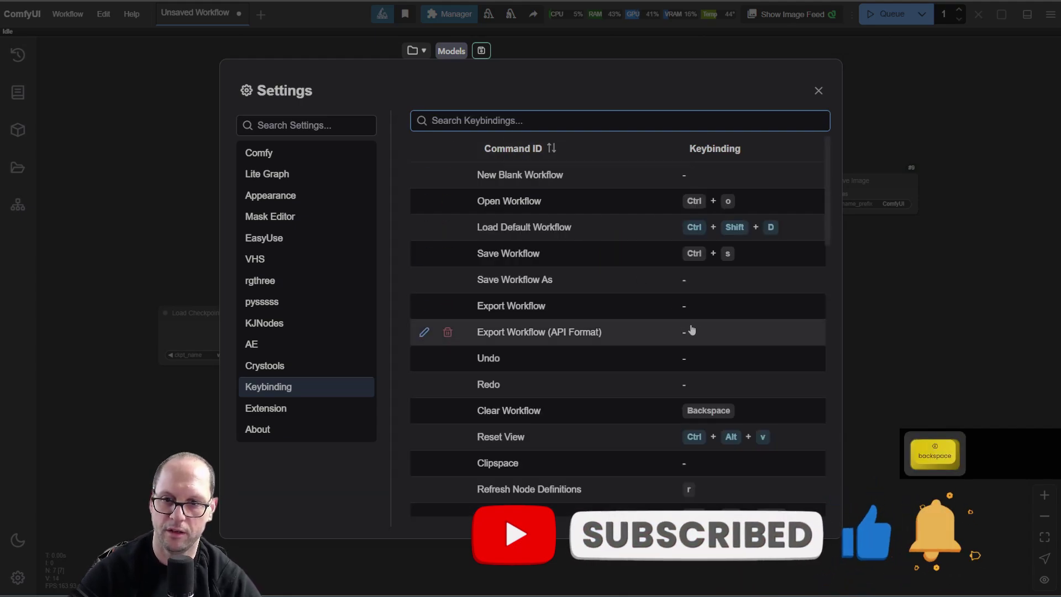
scroll(672, 320, "down", 6)
scroll(678, 343, "down", 5)
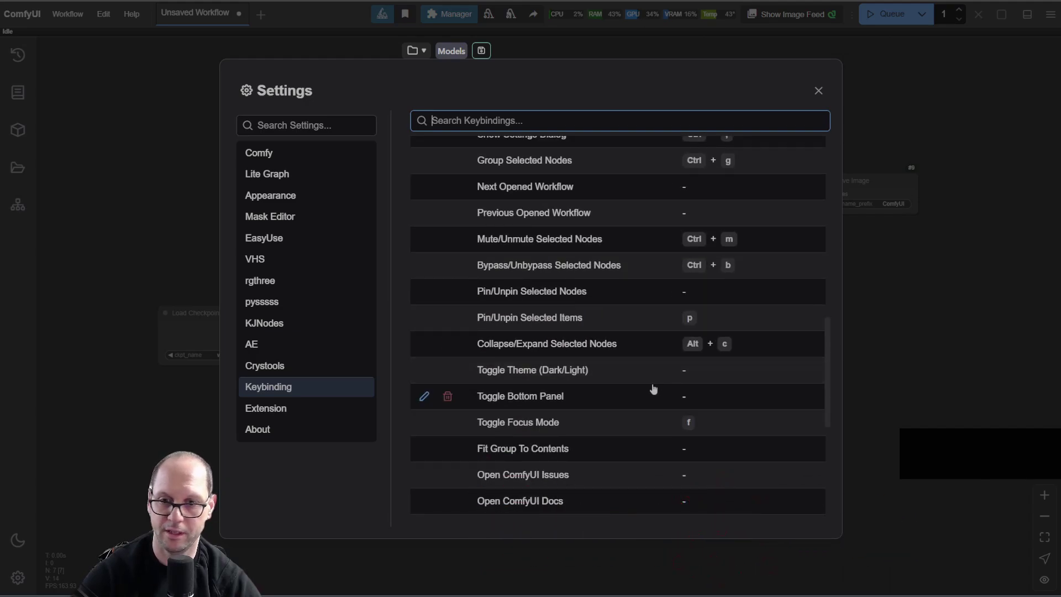
scroll(583, 237, "up", 10)
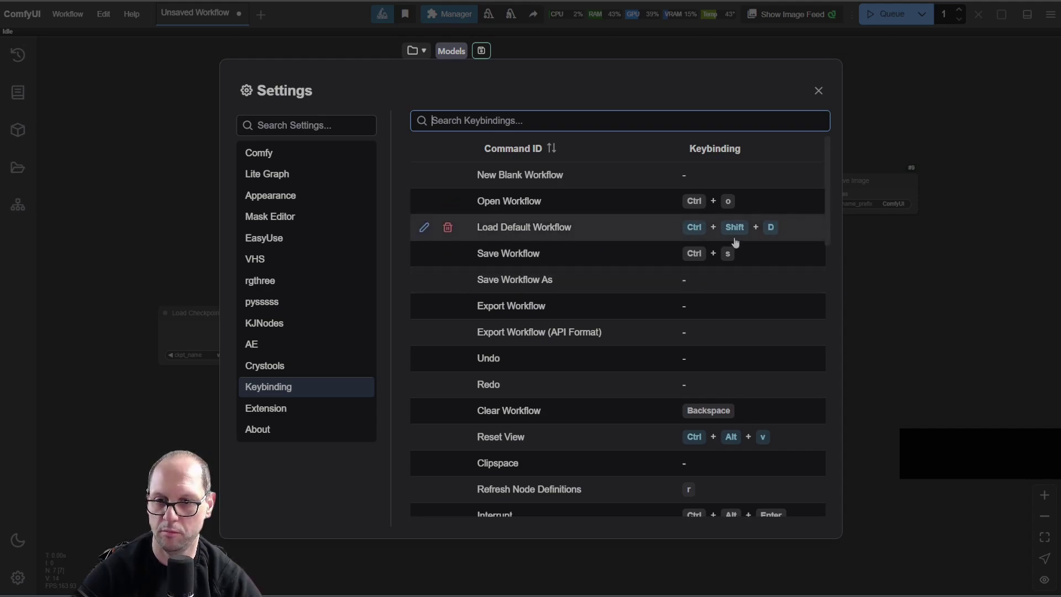
- Close the settings, shrink the workflow on the canvas and reset the view to fit all nodes
left_click(818, 91)
scroll(852, 381, "down", 8)
left_click_drag(839, 399, 512, 339)
scroll(656, 319, "down", 2)
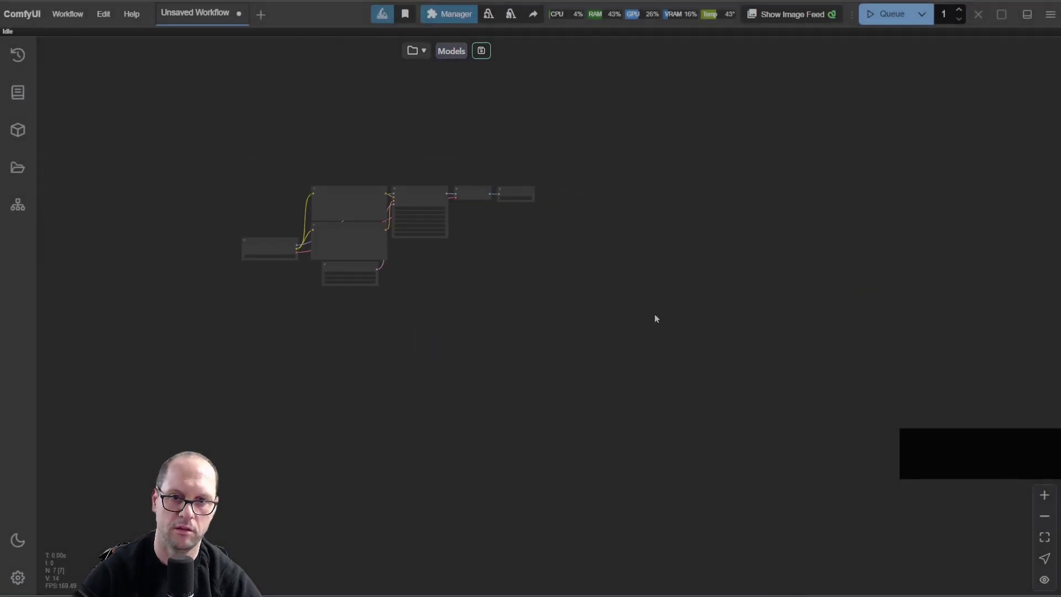
key("ctrl+alt")
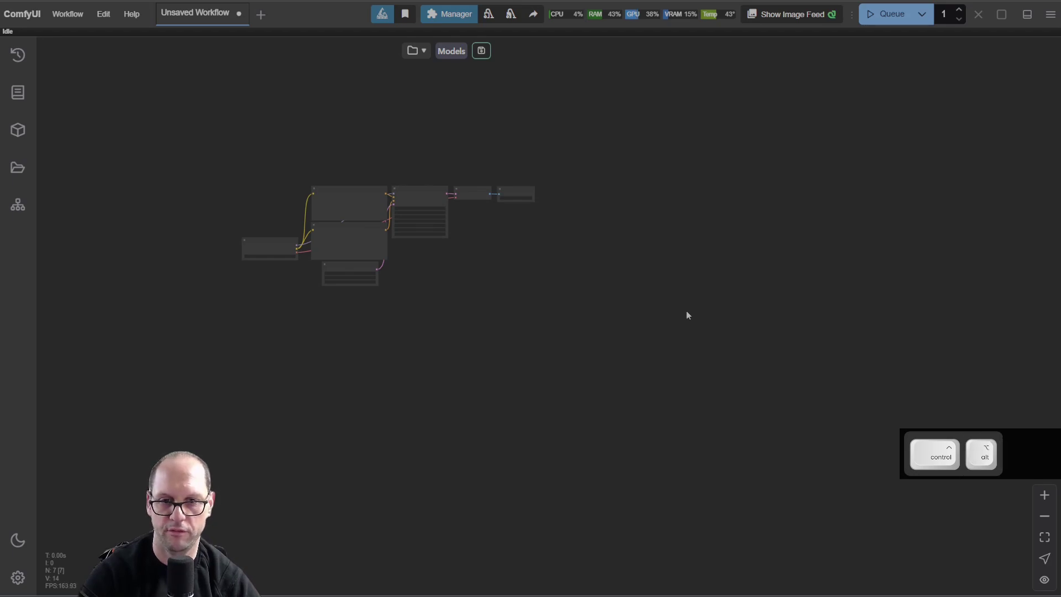
key("ctrl+alt+v")
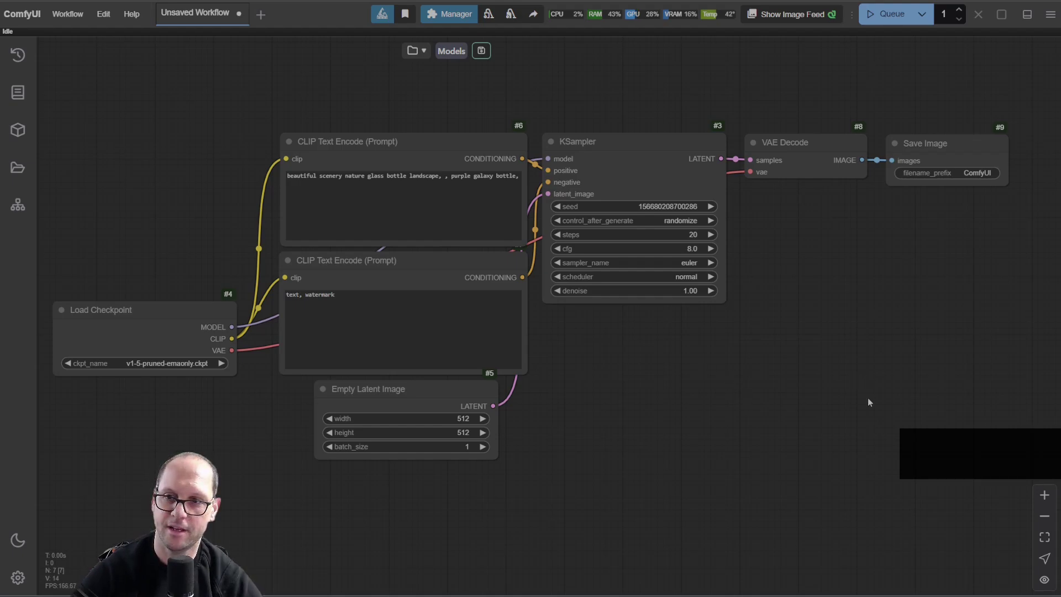
- Select the VAE Decode and Save Image nodes together and move them farther right of the KSampler
left_click_drag(869, 400, 706, 430)
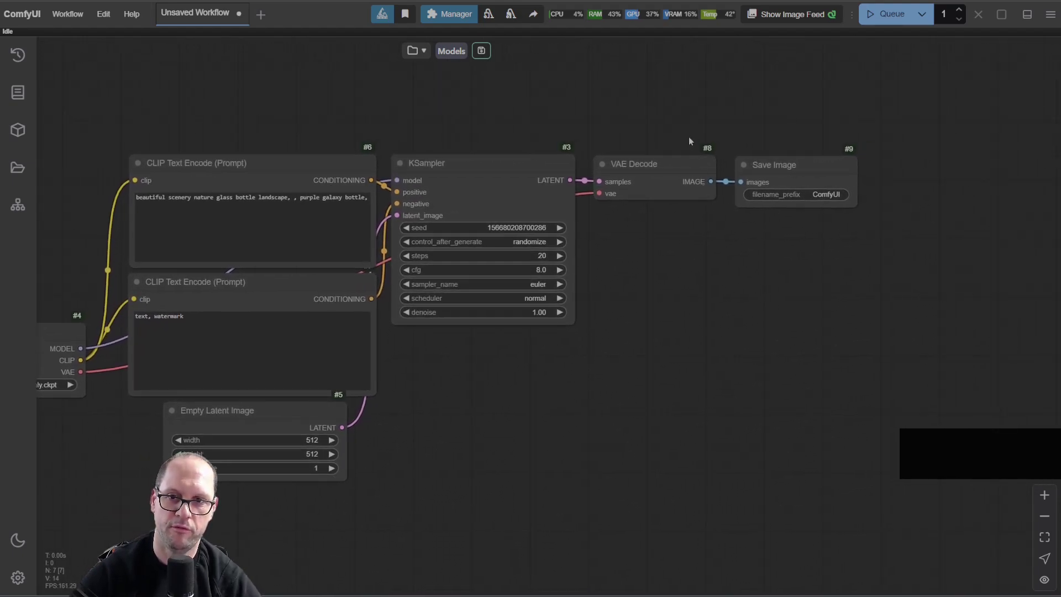
left_click_drag(635, 78, 830, 210)
left_click_drag(686, 171, 726, 153)
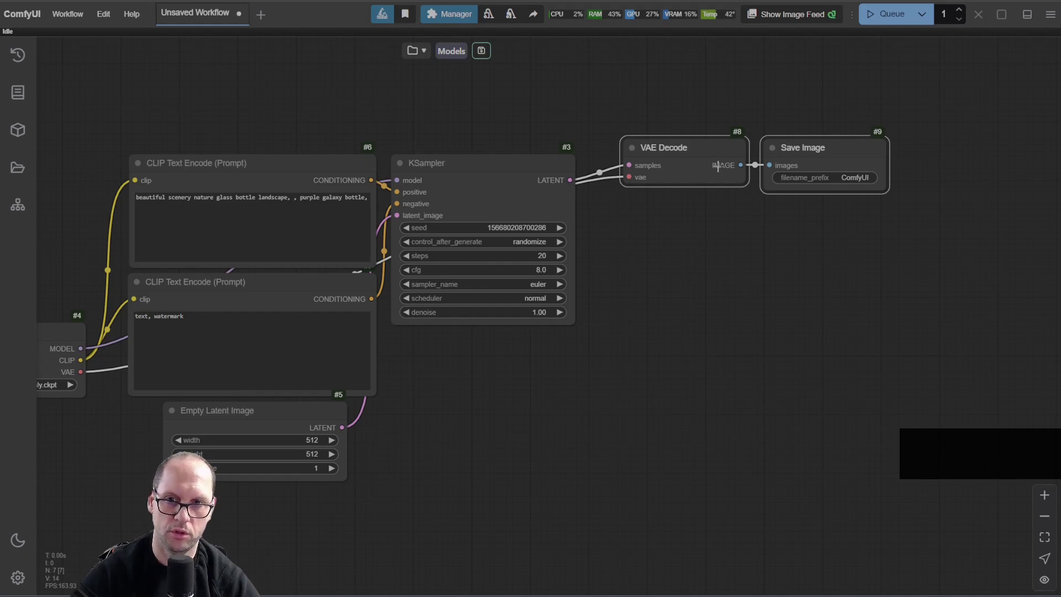
left_click_drag(698, 148, 735, 154)
- Move the KSampler, VAE Decode and Save Image nodes together to the right, and bring VAE Decode alone closer to the KSampler
left_click_drag(973, 398, 555, 222)
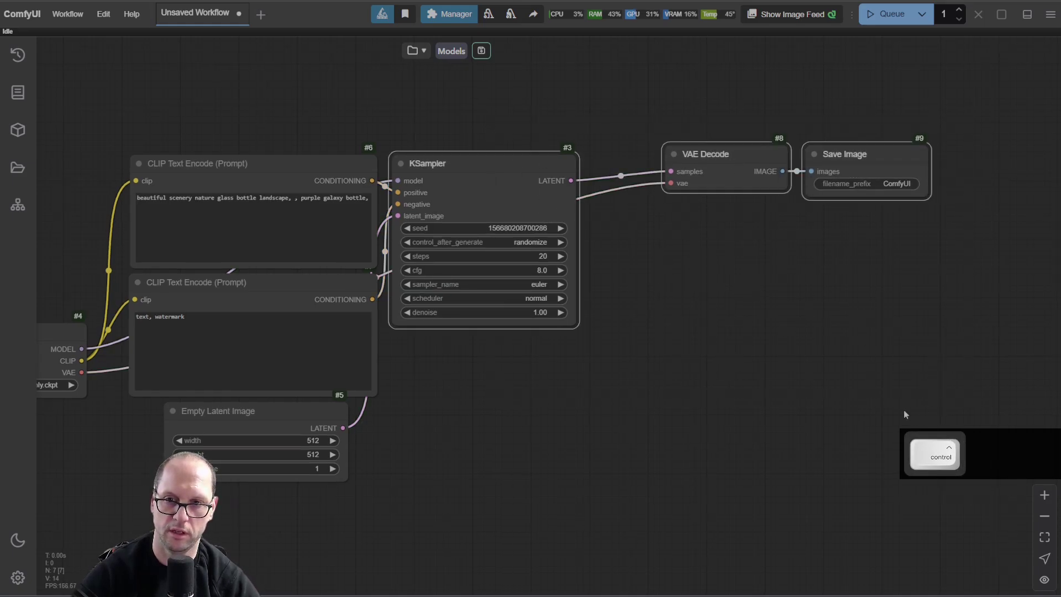
left_click_drag(904, 410, 569, 182)
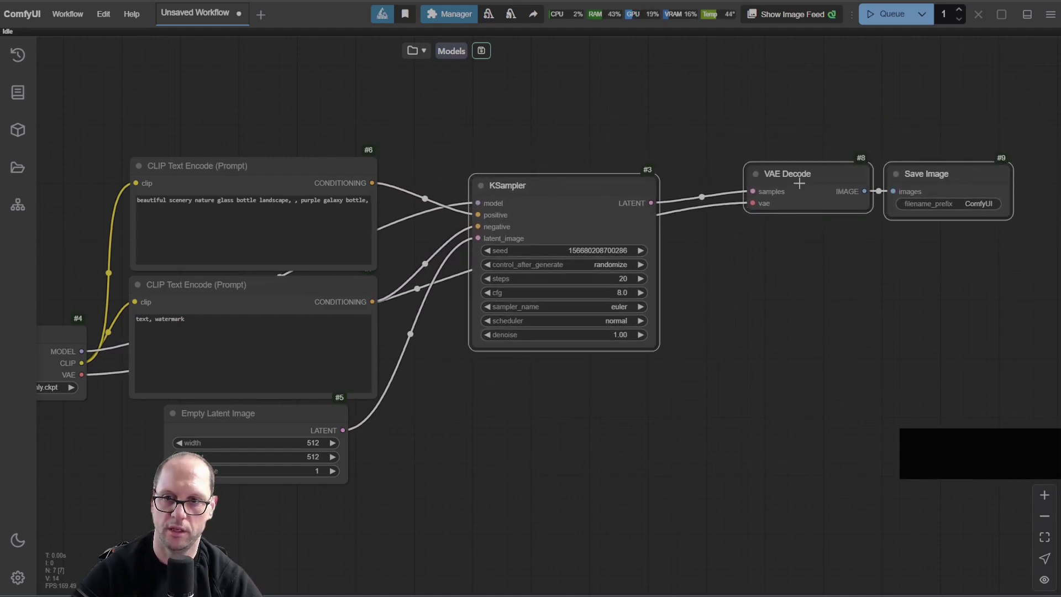
left_click(829, 204)
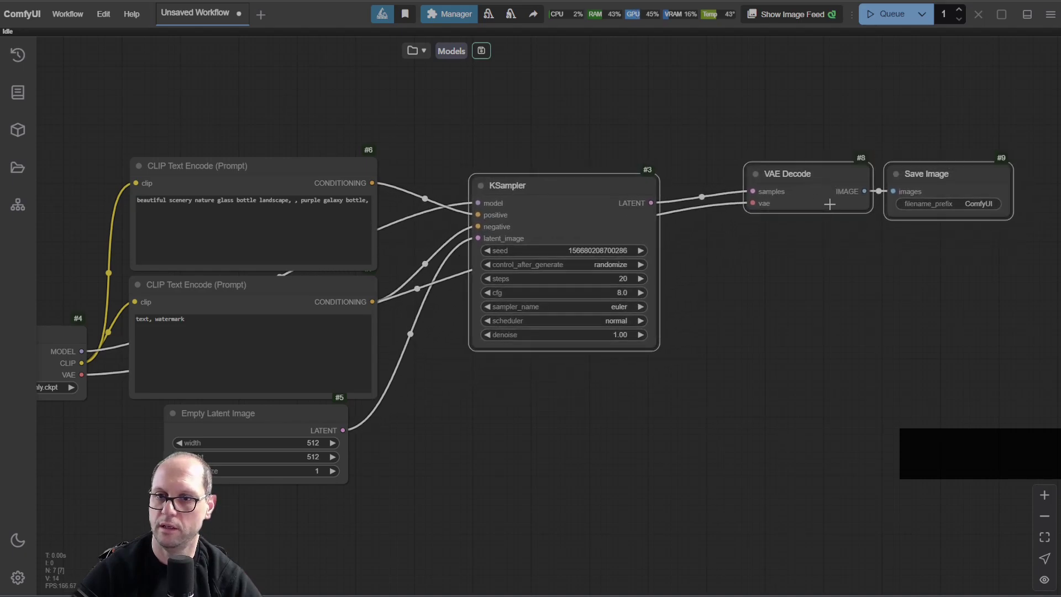
left_click_drag(826, 178, 791, 190)
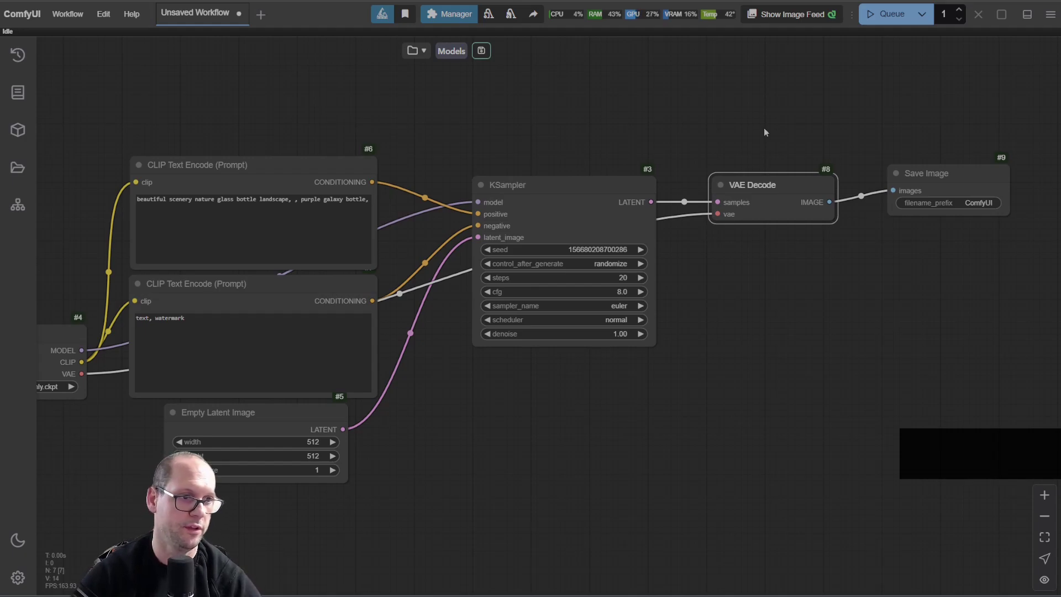
- Select the KSampler, VAE Decode and Save Image nodes as a group and shift them slightly up and right
left_click_drag(469, 128, 342, 105)
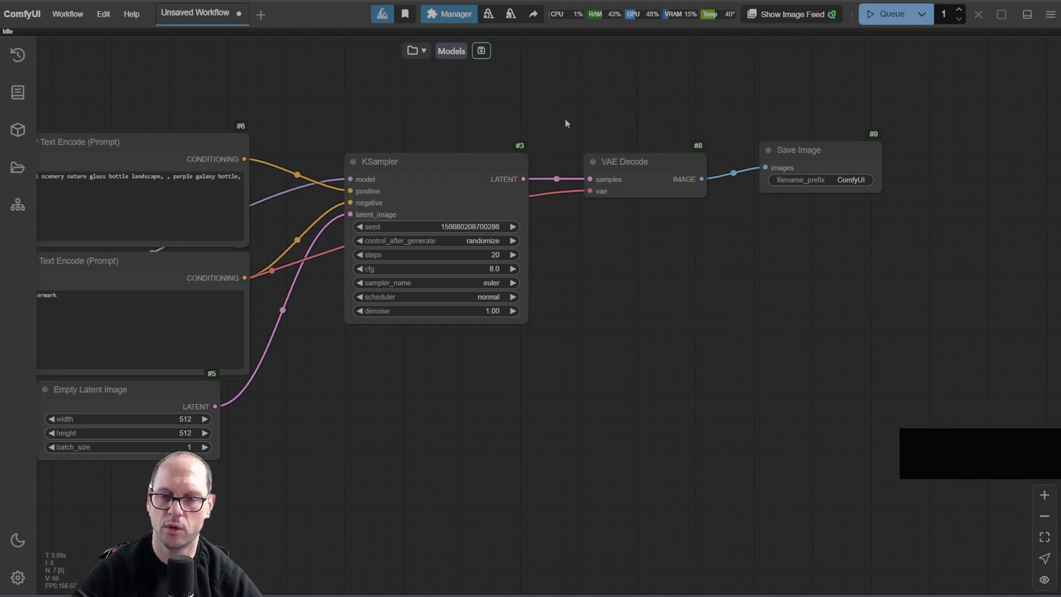
left_click_drag(478, 108, 761, 324)
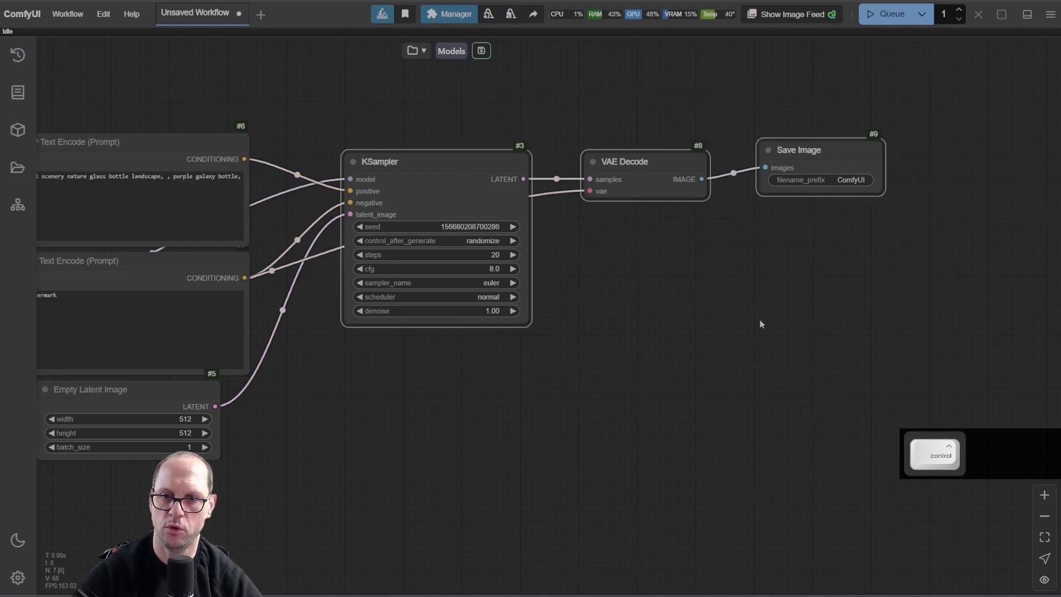
left_click_drag(489, 159, 525, 146)
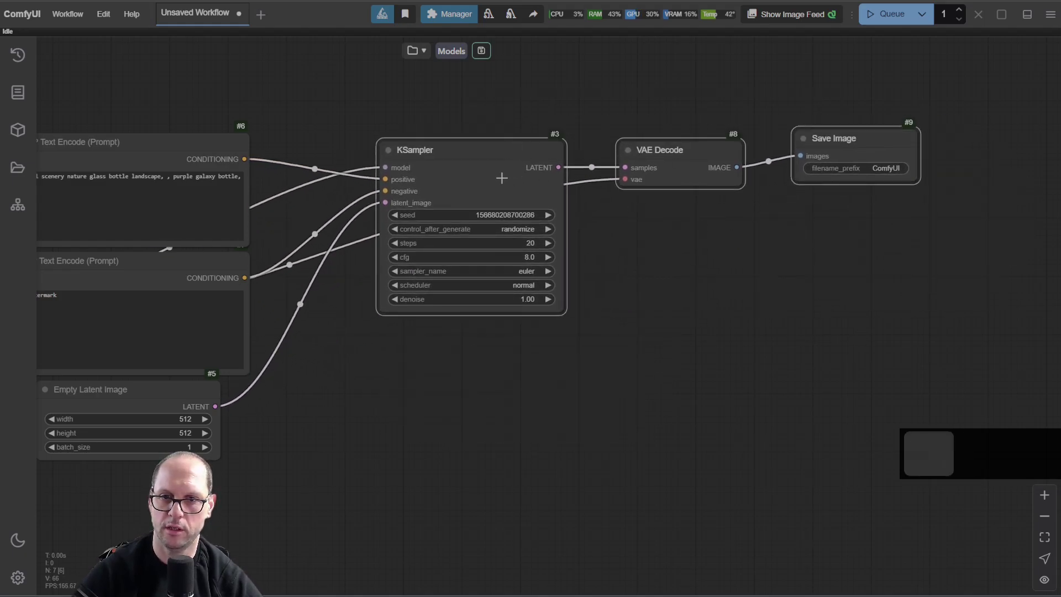
- Copy the selected KSampler, VAE Decode and Save Image nodes, paste them without incoming connections and place the duplicates below the originals
key("ctrl")
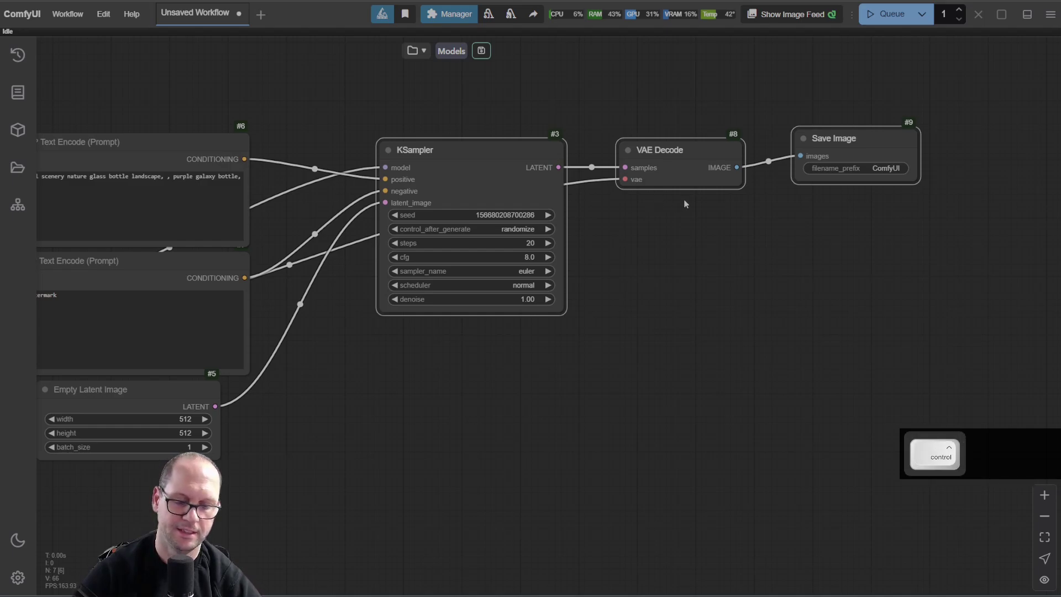
key("ctrl+c")
key("ctrl+v")
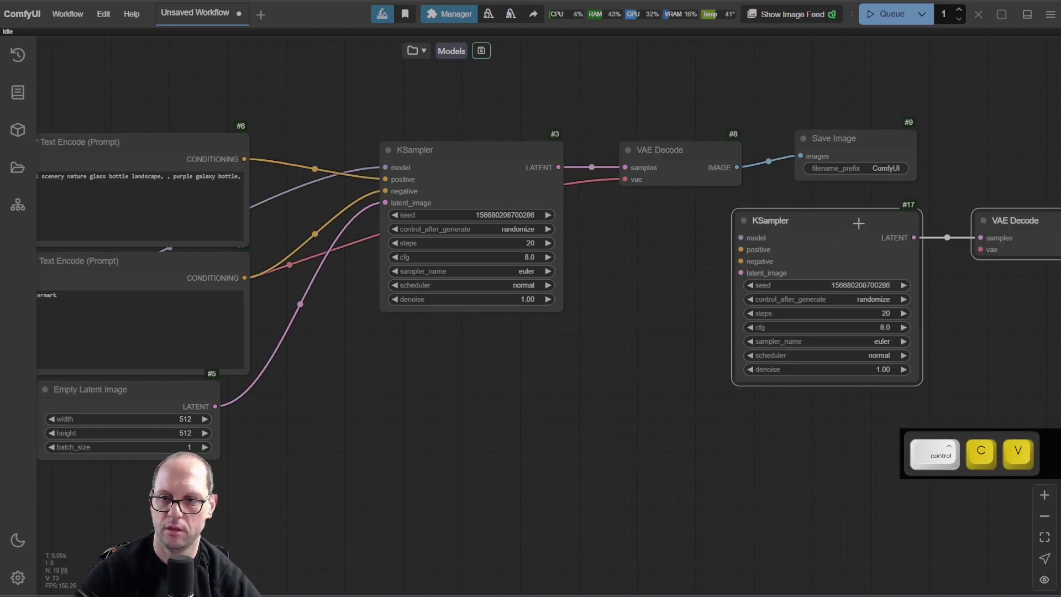
left_click_drag(860, 223, 544, 346)
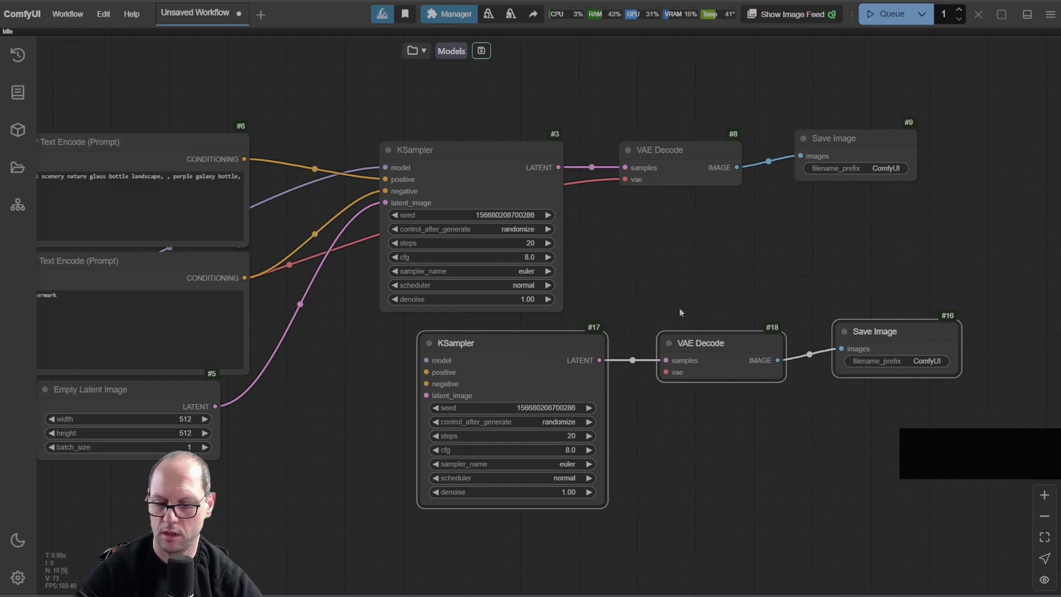
- Delete the unconnected duplicates and paste the copied nodes with their incoming connections, placing them below the originals
key("Delete")
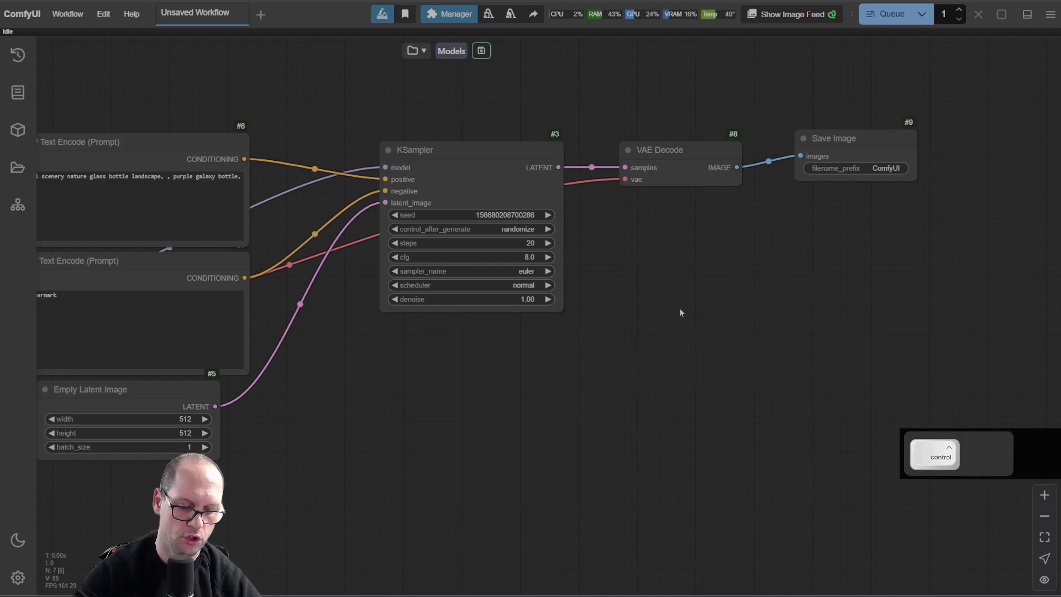
key("ctrl+shift+v")
left_click_drag(781, 314, 565, 415)
- Move the original KSampler, VAE Decode and Save Image nodes up and right, and move the duplicated row slightly up
left_click_drag(493, 106, 862, 257)
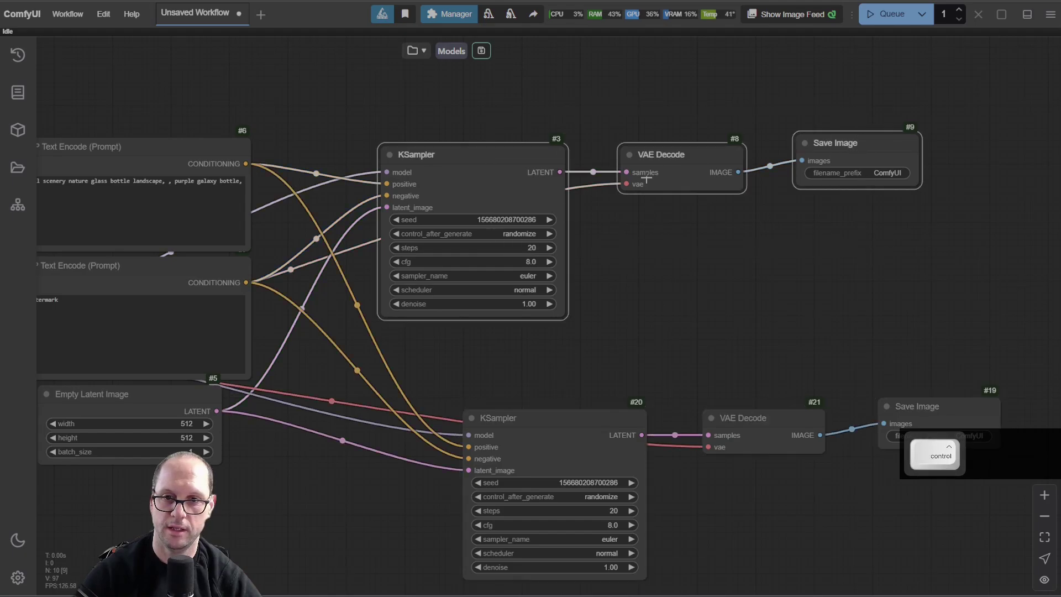
left_click_drag(523, 154, 667, 88)
left_click_drag(569, 350, 986, 559)
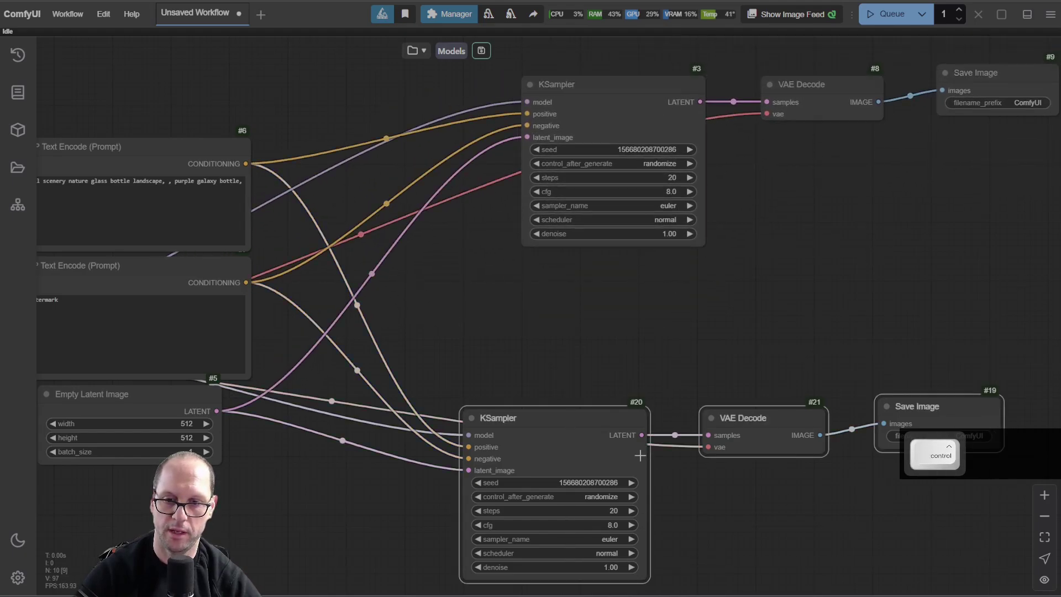
left_click_drag(589, 418, 588, 355)
left_click_drag(547, 294, 493, 328)
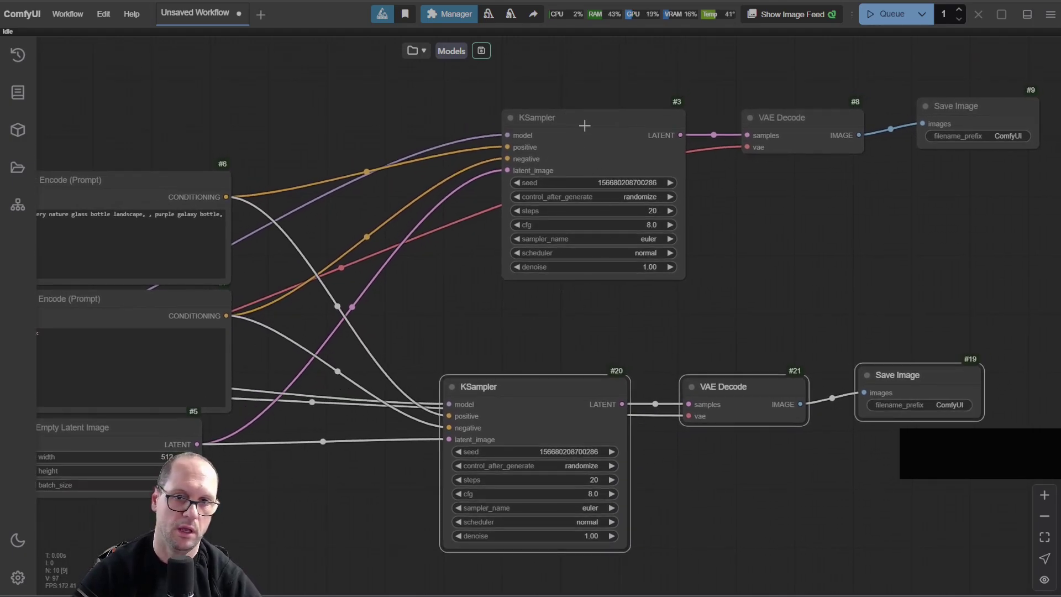
left_click(579, 365)
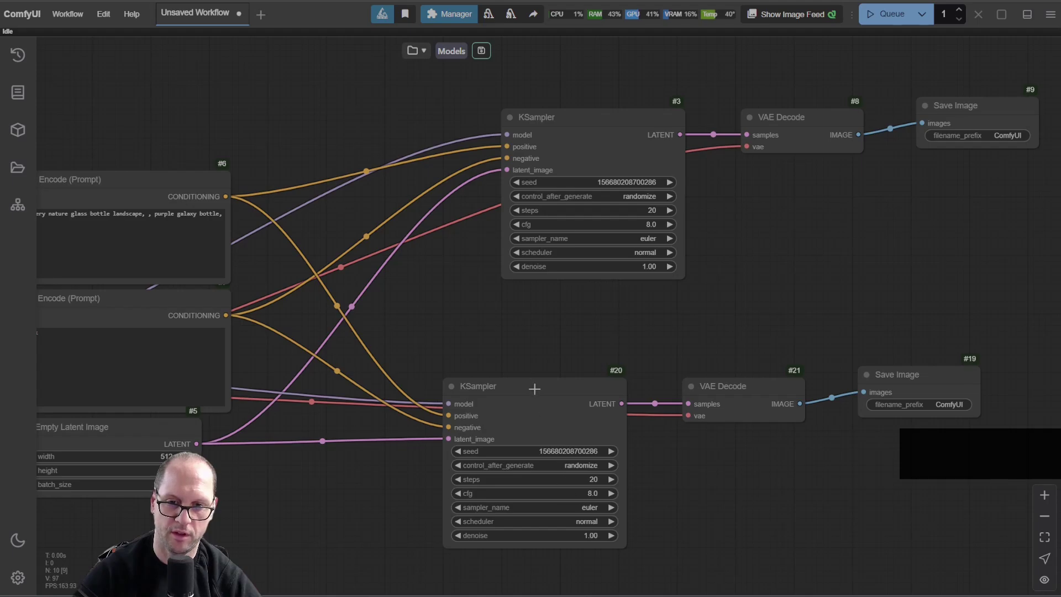
- Delete the duplicated KSampler, VAE Decode and Save Image nodes from the workflow
left_click_drag(487, 320, 906, 450)
key("Delete")
scroll(793, 356, "down", 5)
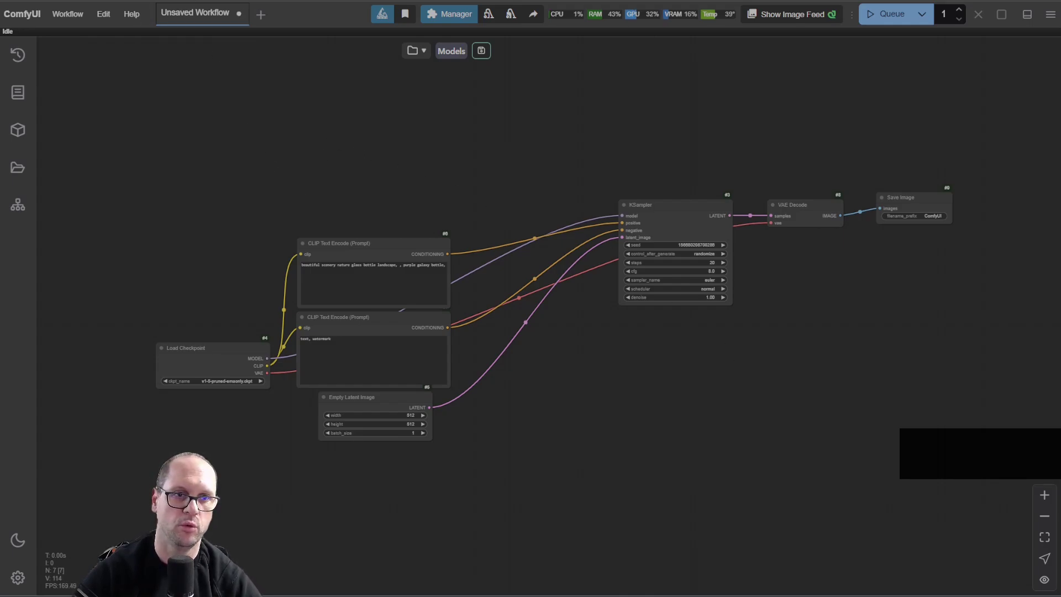
- Open a second ComfyUI session in a new browser tab at 127.0.0.1:8188/
key("ctrl")
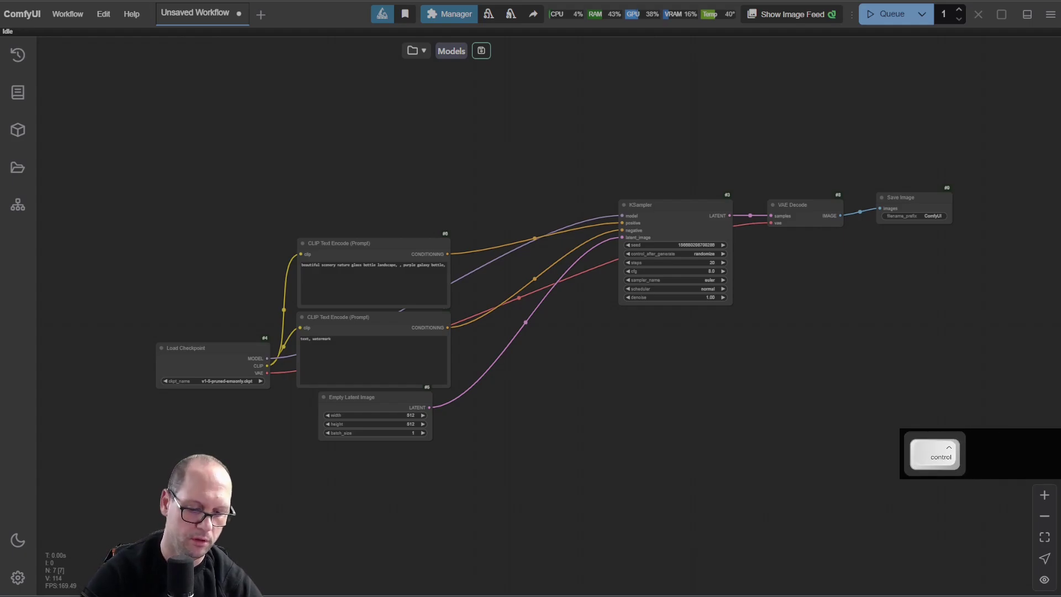
key("ctrl+t")
type("127.0.0.1:8188/")
key("Return")
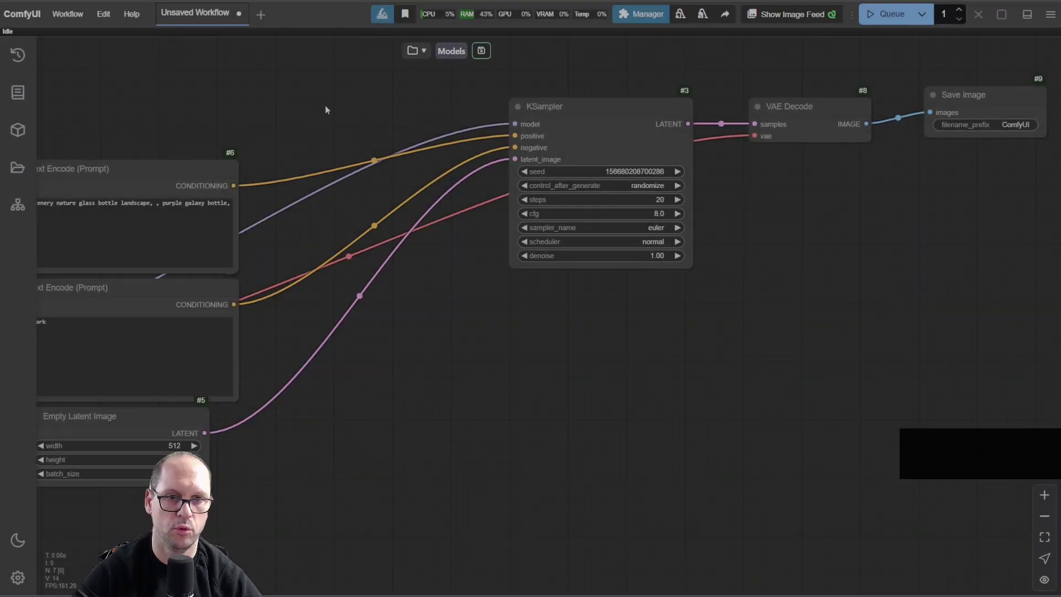
- Switch to the other ComfyUI session in its browser tab and bring its whole workflow into view
scroll(680, 437, "down", 5)
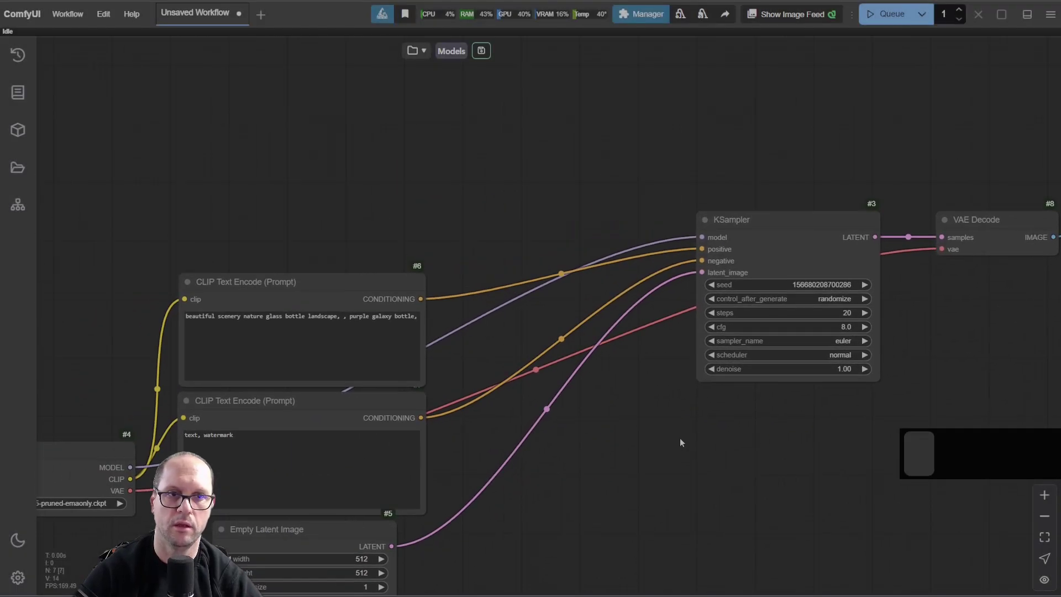
key("ctrl+Tab")
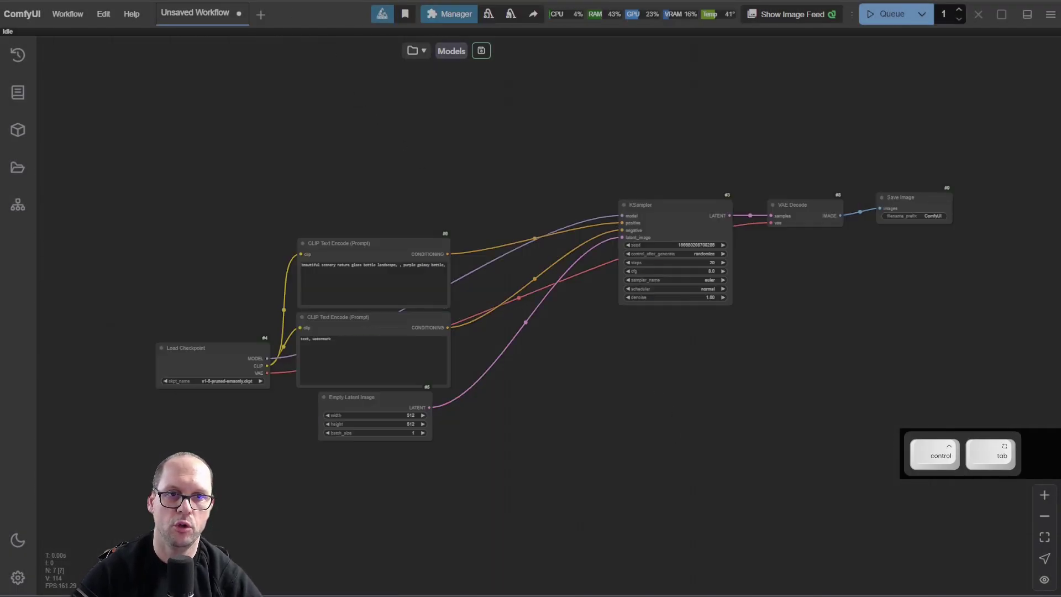
scroll(413, 107, "down", 2)
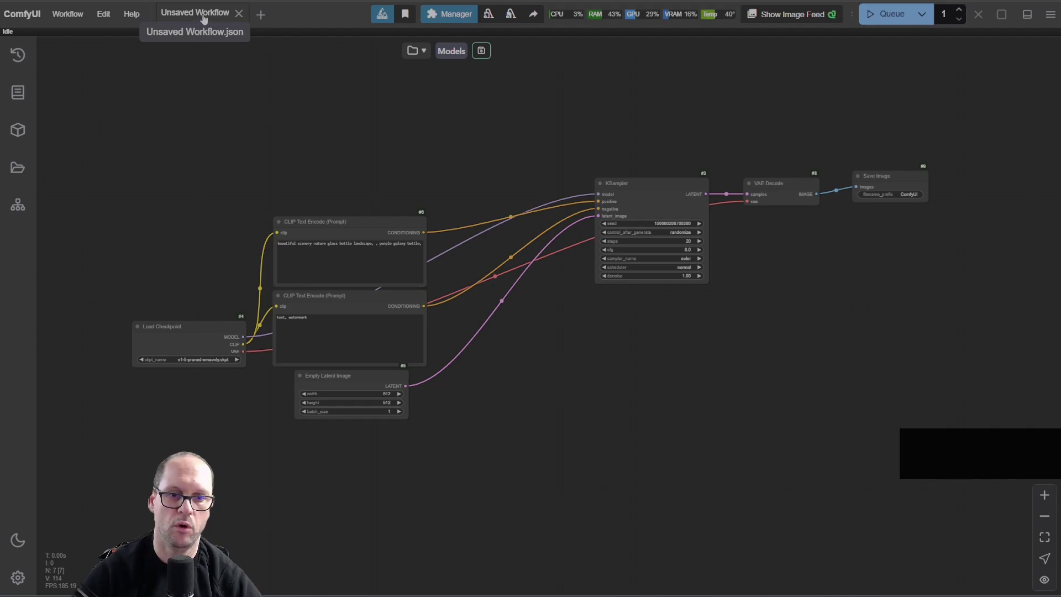
left_click_drag(346, 155, 393, 169)
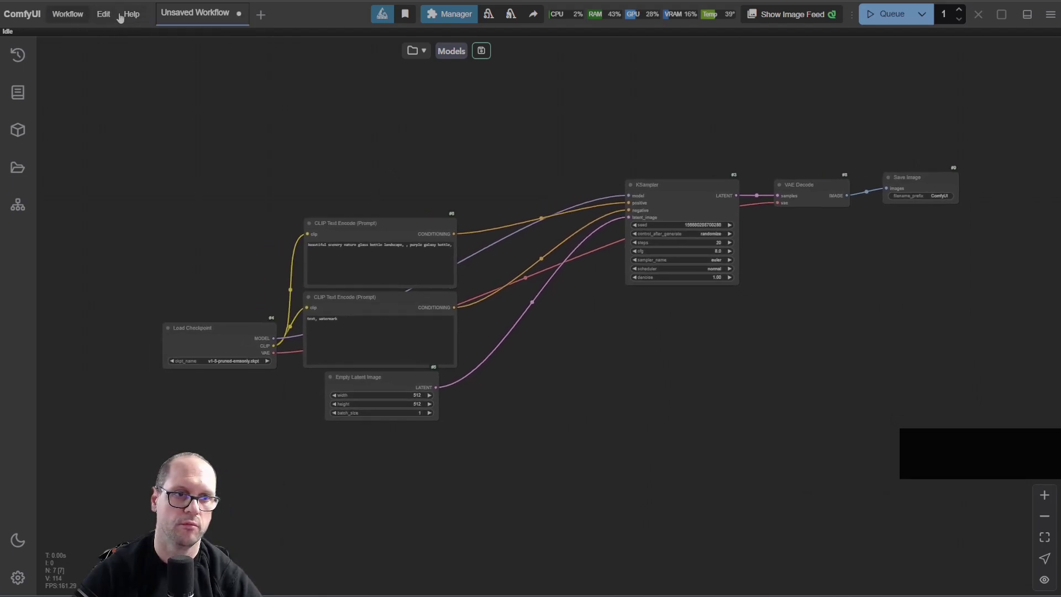
- Open the Image Generation template as an additional workflow in the same session
left_click(68, 15)
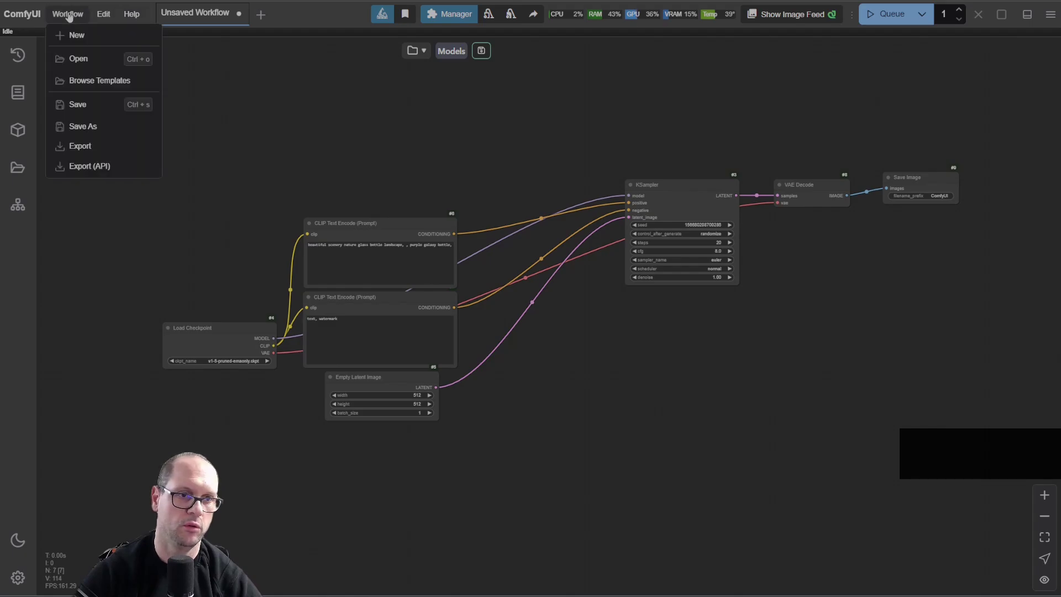
left_click(71, 81)
left_click(293, 306)
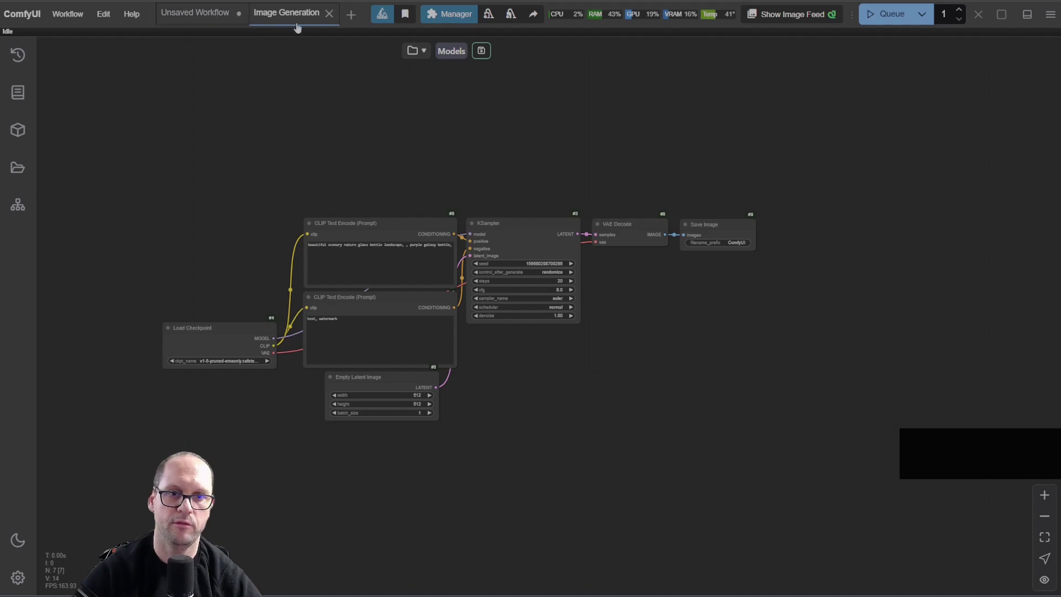
- Switch back and forth between Unsaved Workflow and Image Generation to compare the two open workflows
left_click(216, 13)
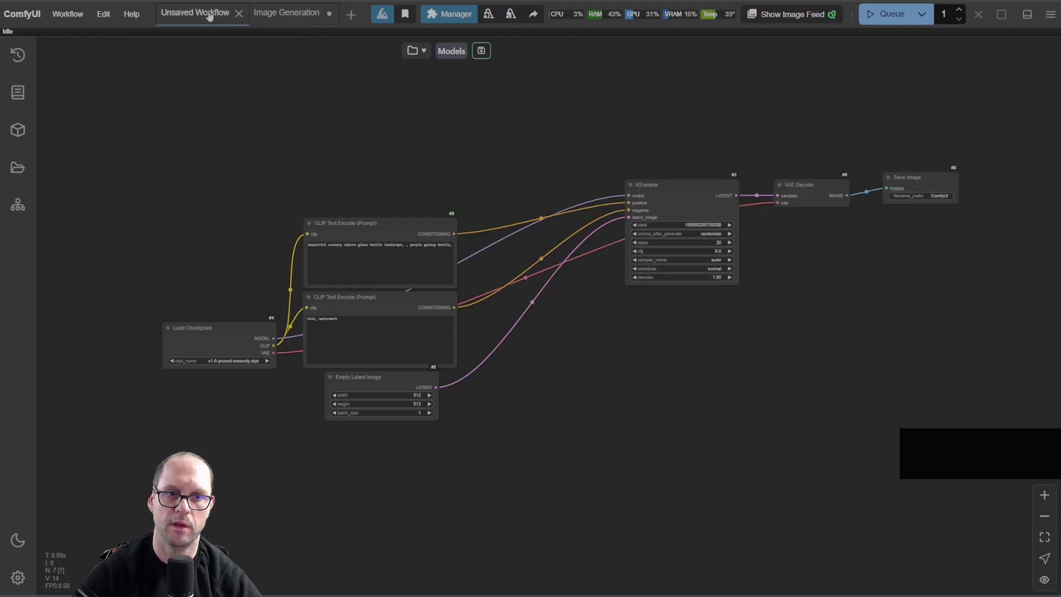
left_click(279, 14)
left_click(223, 16)
left_click(282, 13)
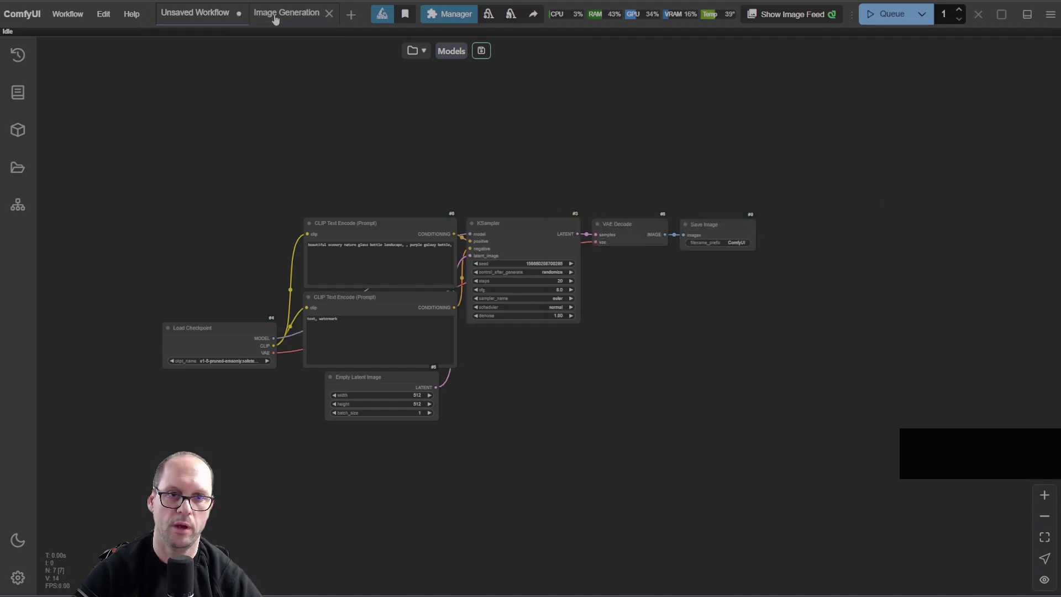
- In Unsaved Workflow, move the Load Checkpoint node up and left, and the upper CLIP Text Encode node up and slightly right
left_click(200, 13)
left_click_drag(219, 331, 180, 217)
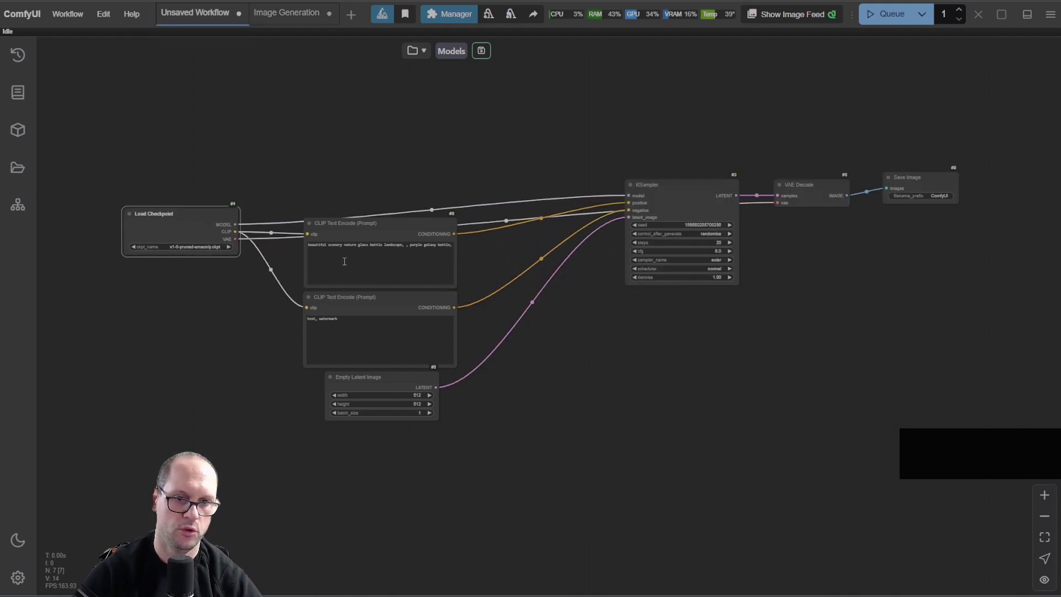
left_click_drag(422, 224, 439, 181)
- In the Image Generation workflow, move the Load Checkpoint node up and left, and compare it with Unsaved Workflow
left_click(287, 13)
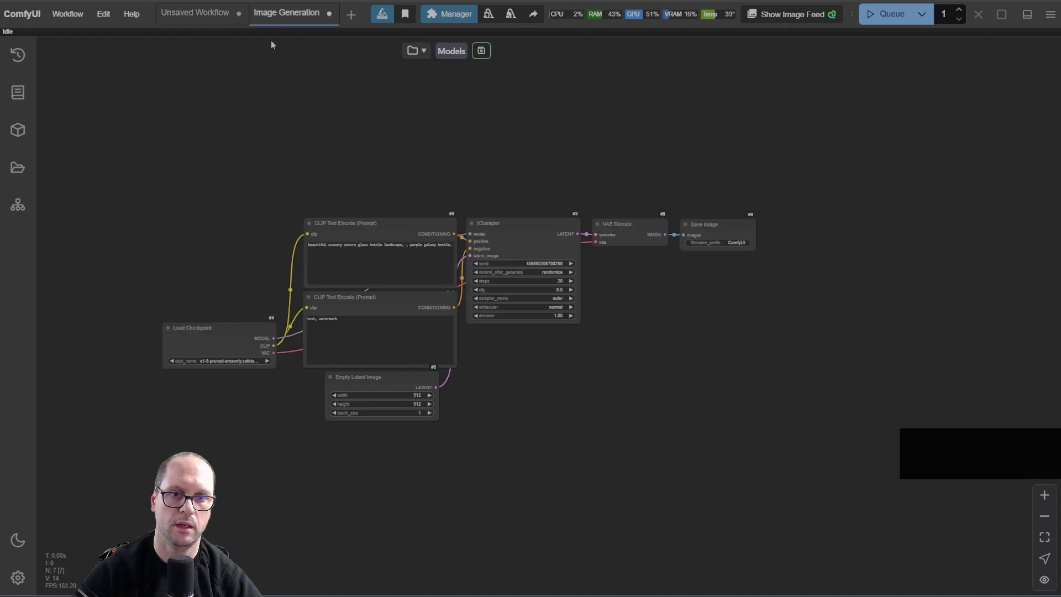
left_click_drag(235, 330, 196, 245)
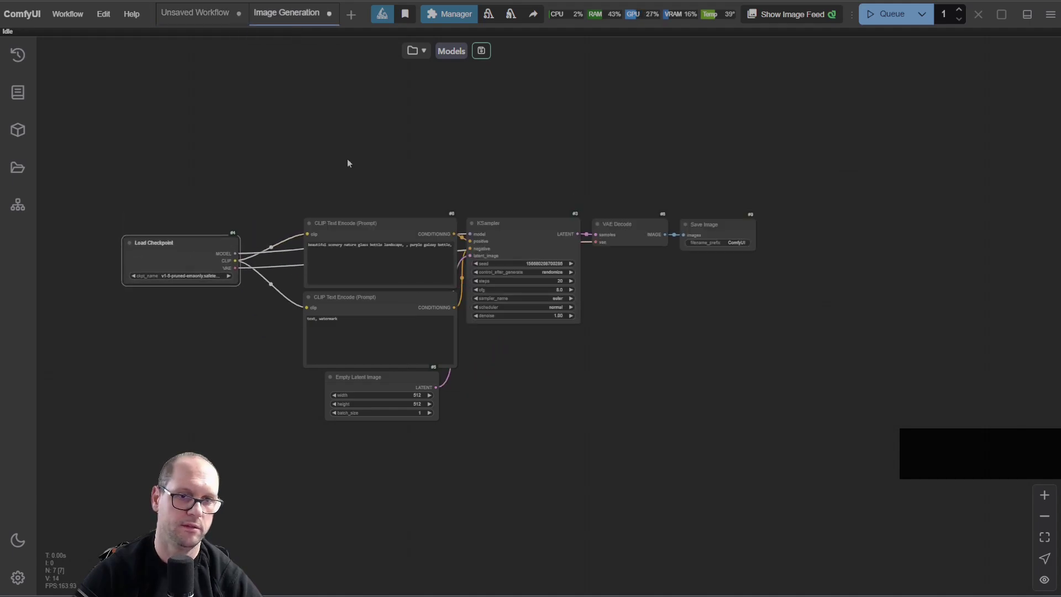
left_click(203, 10)
left_click(287, 13)
- Bring up the save dialog for Unsaved Workflow and dismiss it without saving
left_click(211, 15)
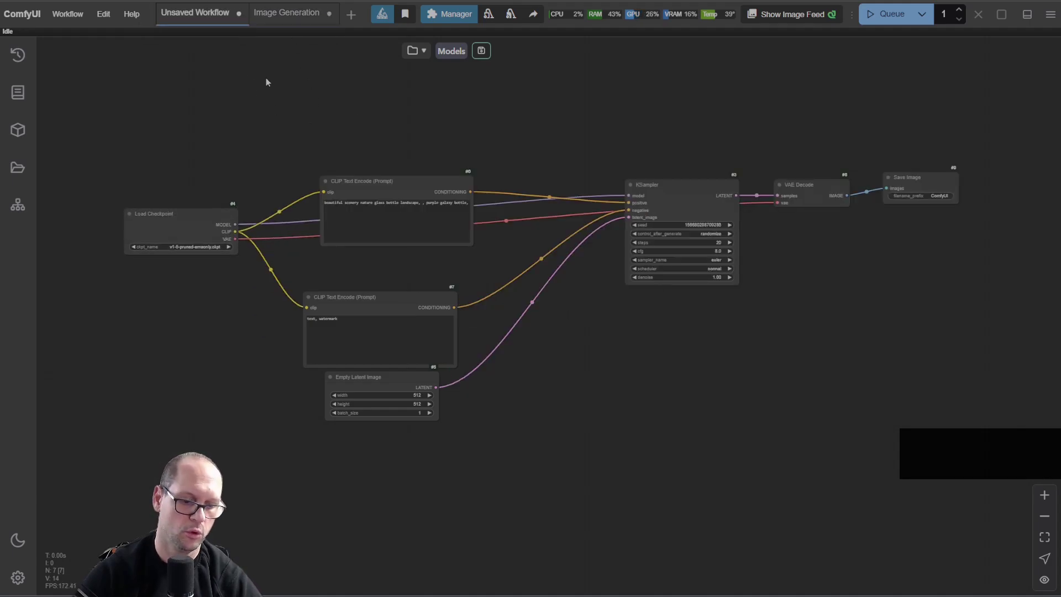
key("ctrl+s")
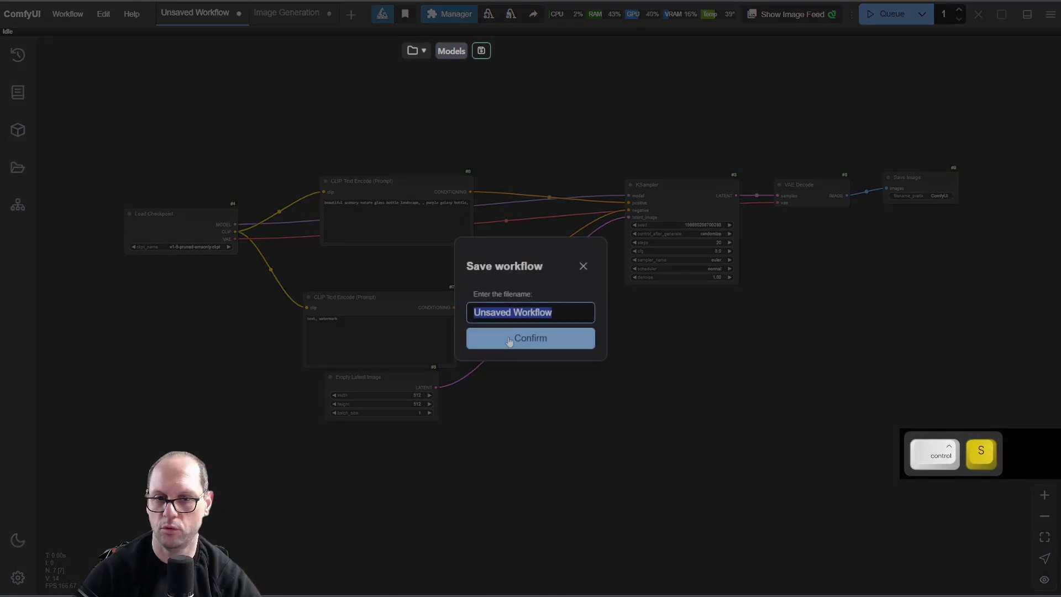
key("Return")
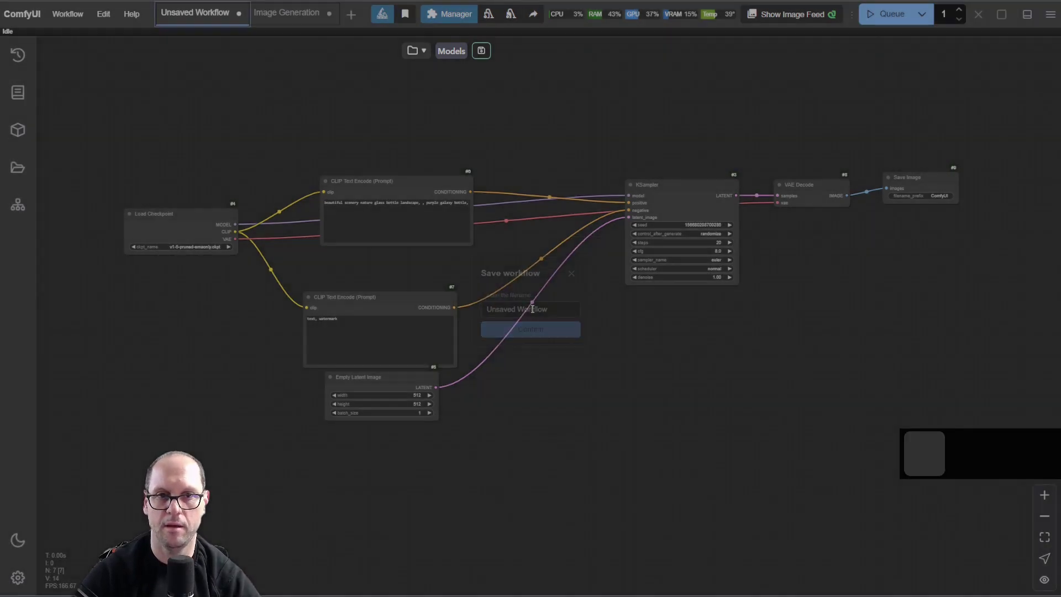
- Alternate between the two open workflows to check their layouts, ending on Image Generation
left_click(287, 13)
left_click(203, 12)
left_click(271, 14)
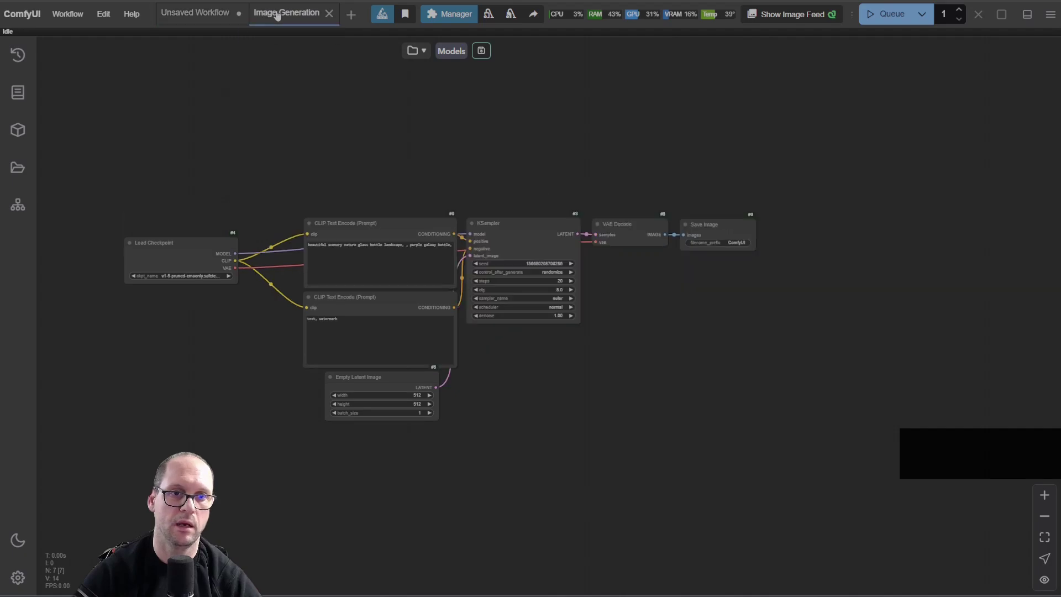
left_click_drag(469, 142, 585, 156)
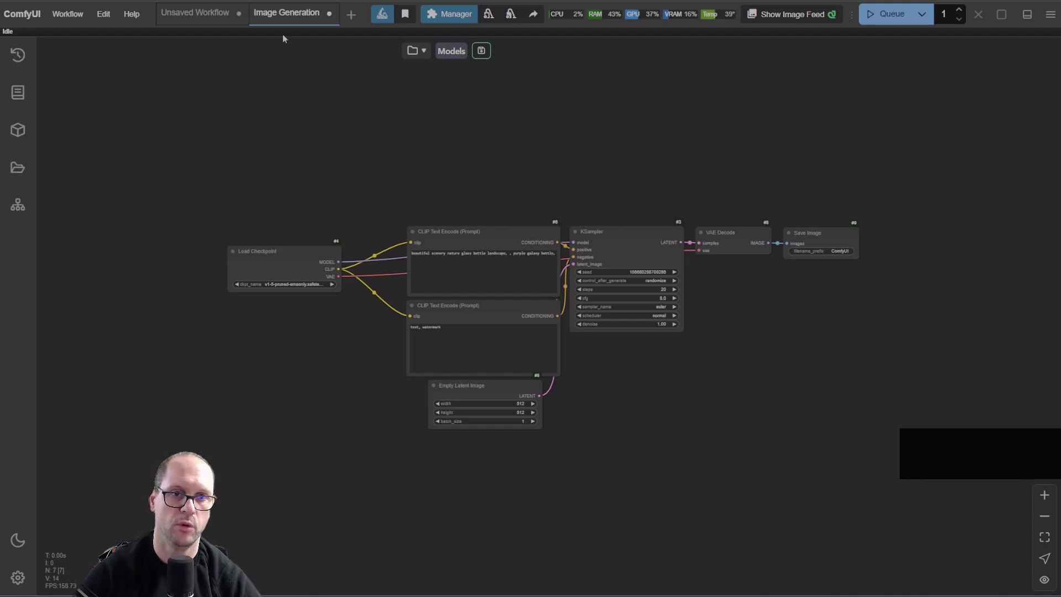
left_click(199, 13)
left_click(282, 14)
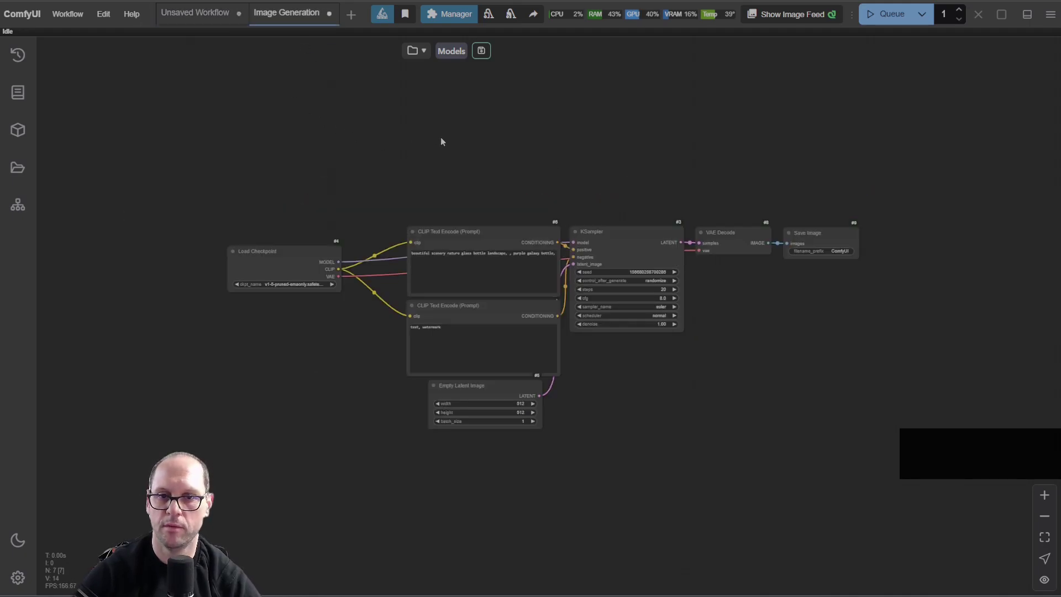
- Set the Load Checkpoint node's model to bonoboXL_v20.safetensors in the Image Generation workflow
left_click_drag(480, 160, 461, 151)
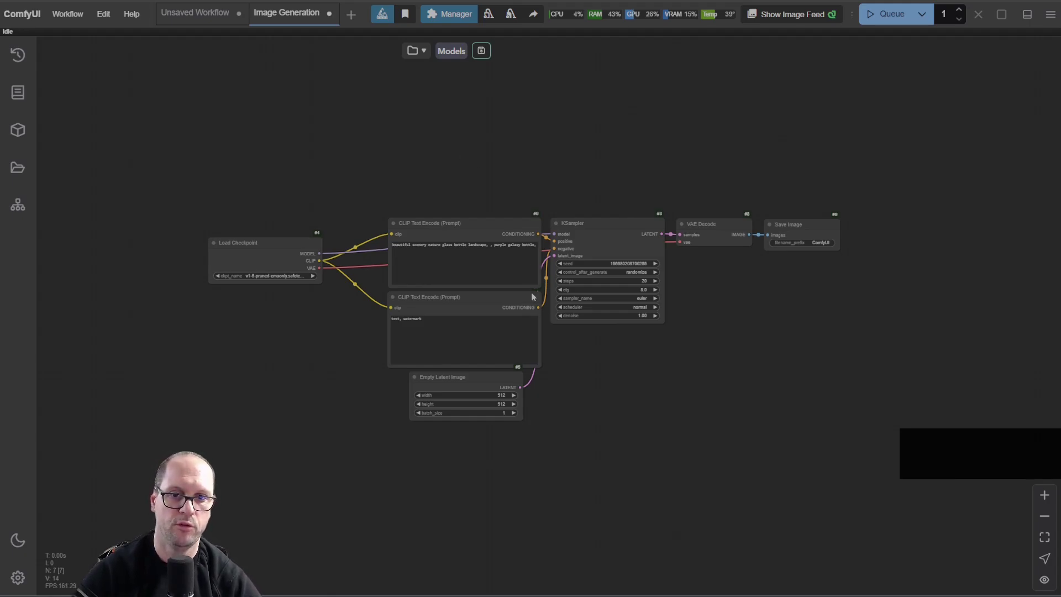
scroll(526, 288, "up", 3)
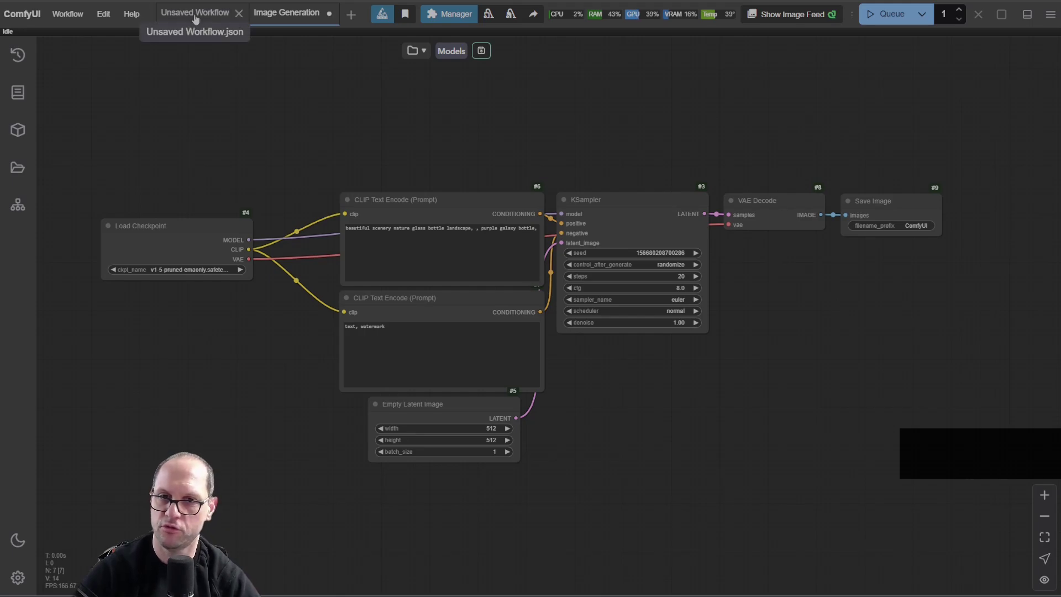
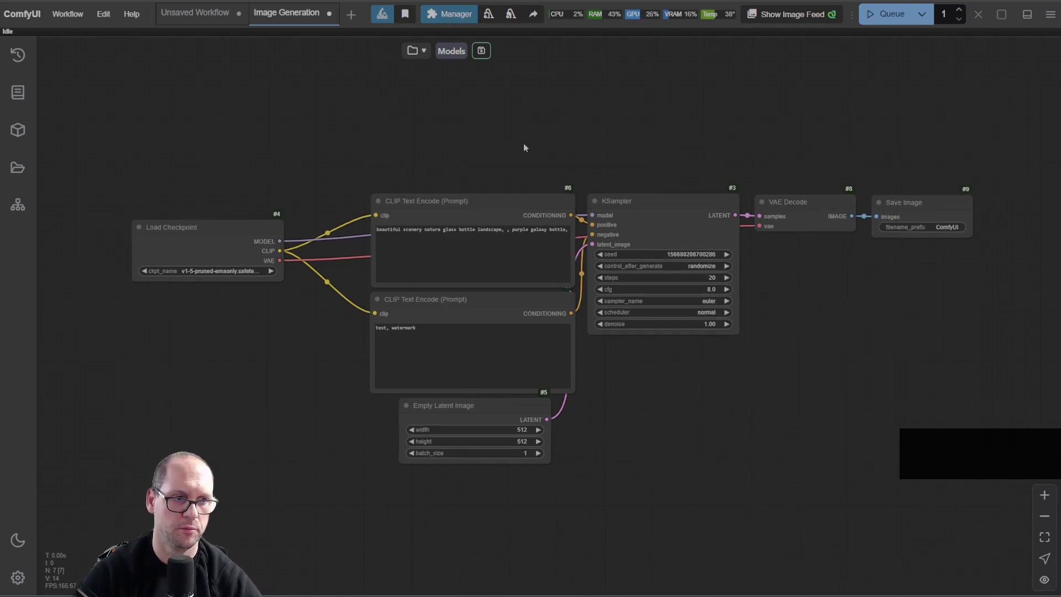
left_click_drag(482, 141, 481, 135)
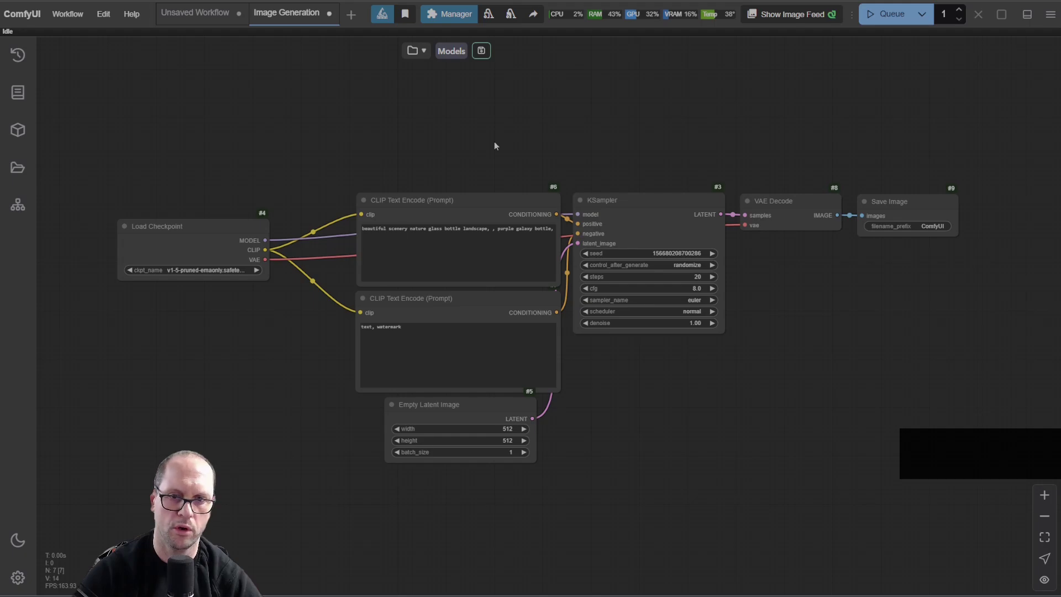
left_click(205, 270)
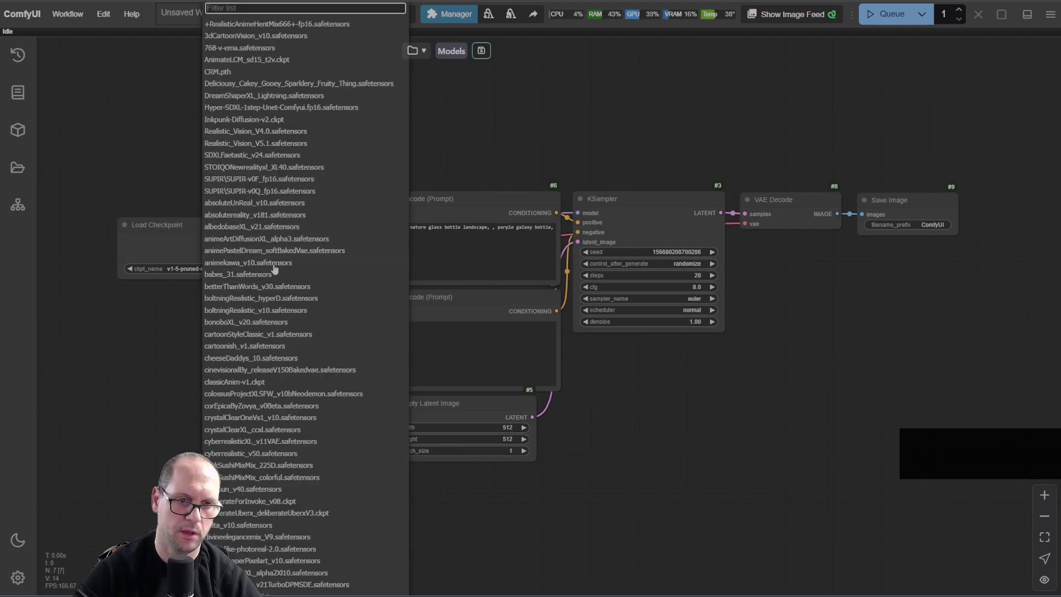
left_click(271, 321)
- Queue the Image Generation workflow and shift the Load Checkpoint node slightly down and right while it runs
left_click(501, 242)
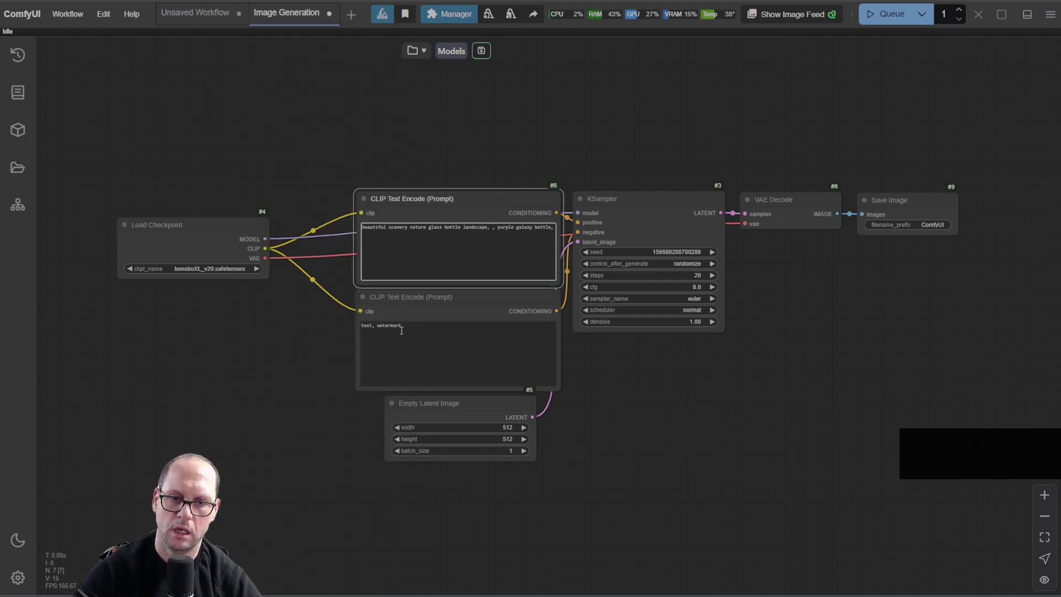
left_click(626, 161)
key("ctrl+Return")
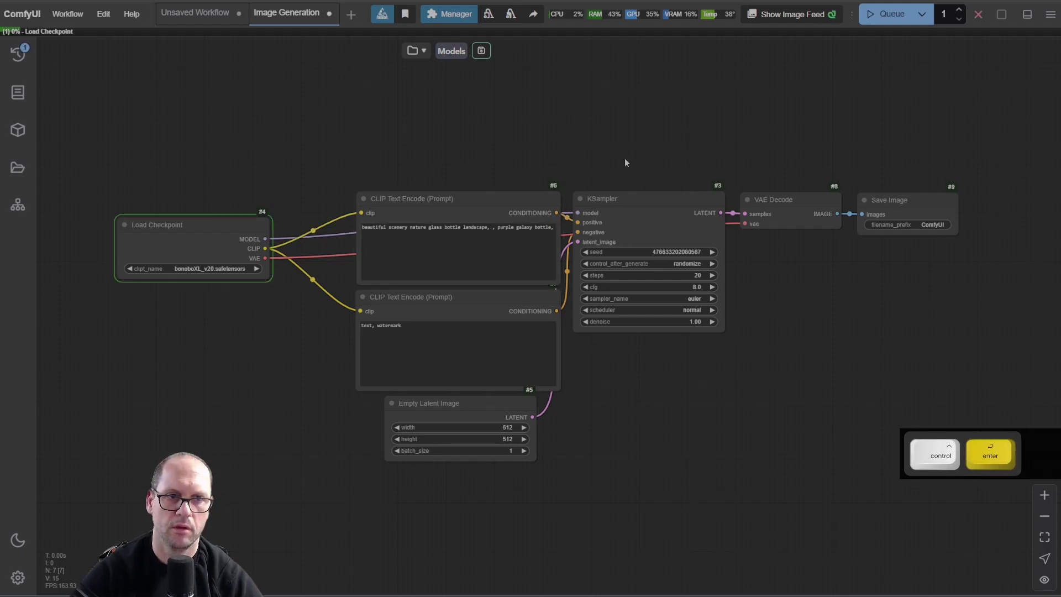
left_click_drag(203, 226, 208, 236)
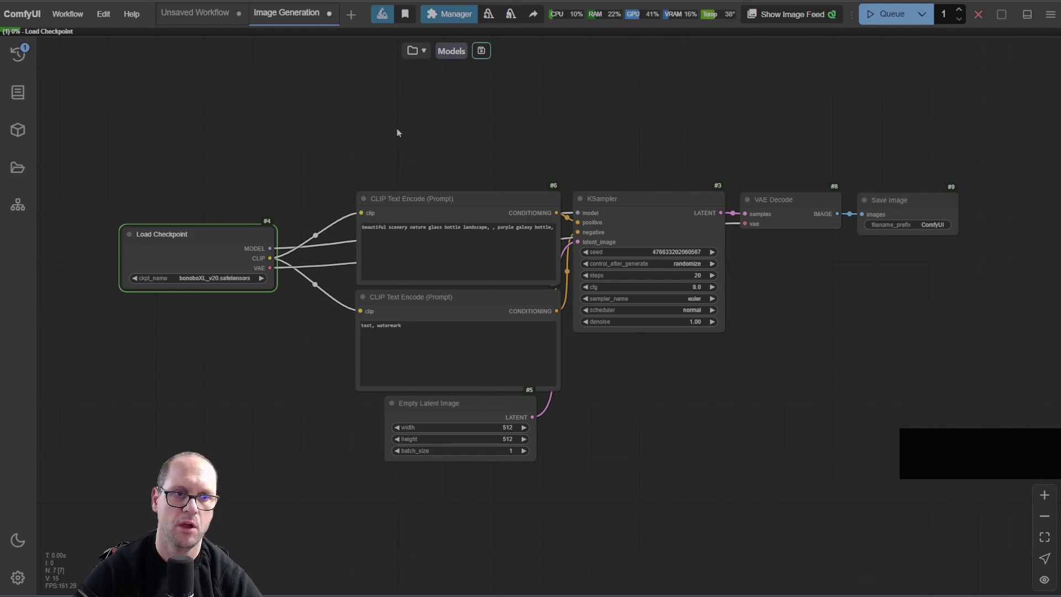
left_click(513, 127)
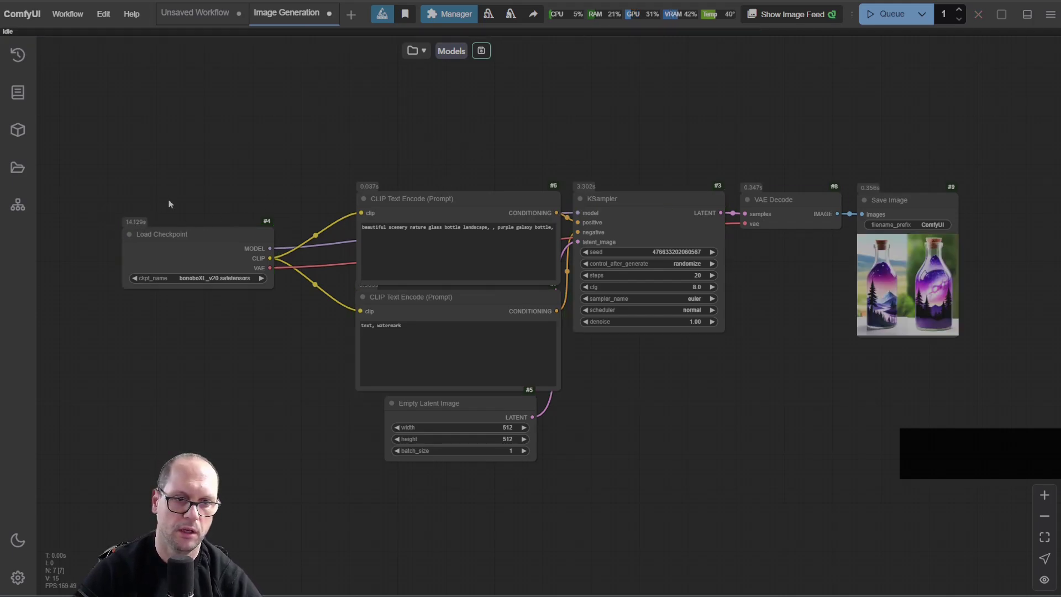
- Examine the execution times above each node, from Load Checkpoint through Save Image, and the generated image
scroll(168, 204, "up", 5)
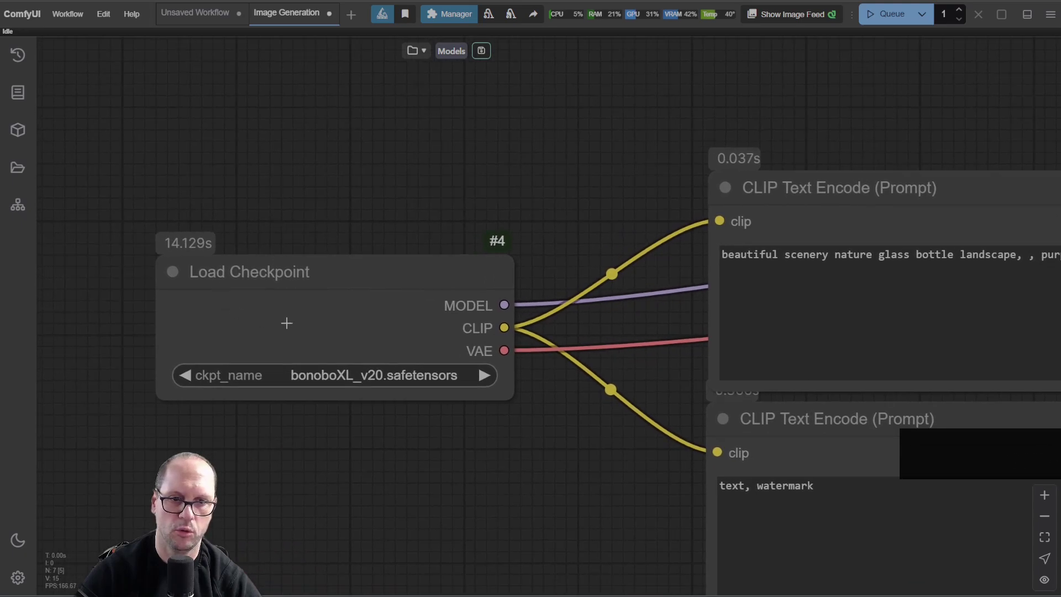
mouse_move(256, 288)
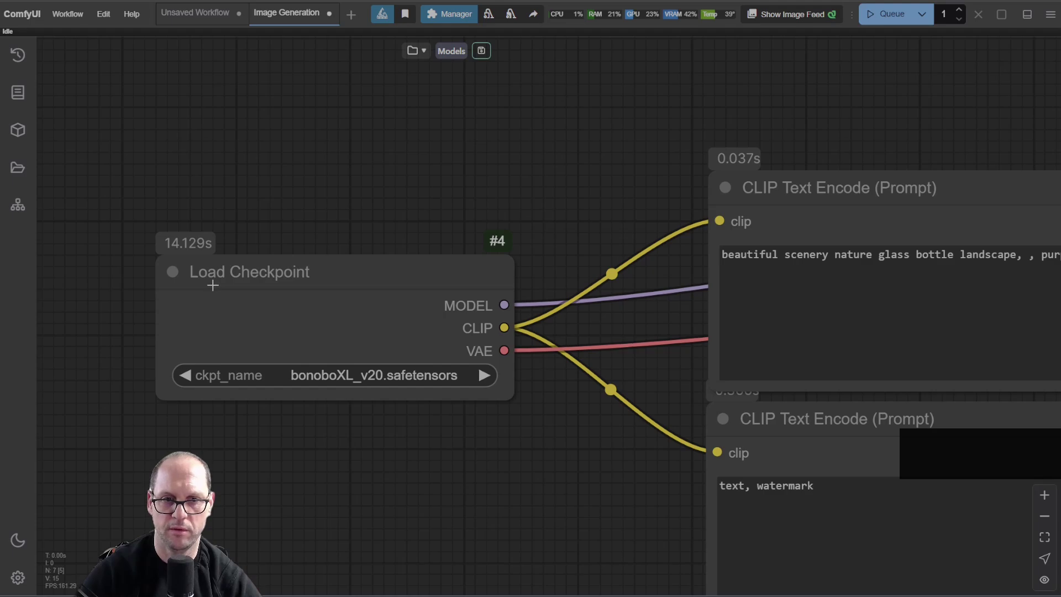
left_click_drag(565, 163, 78, 179)
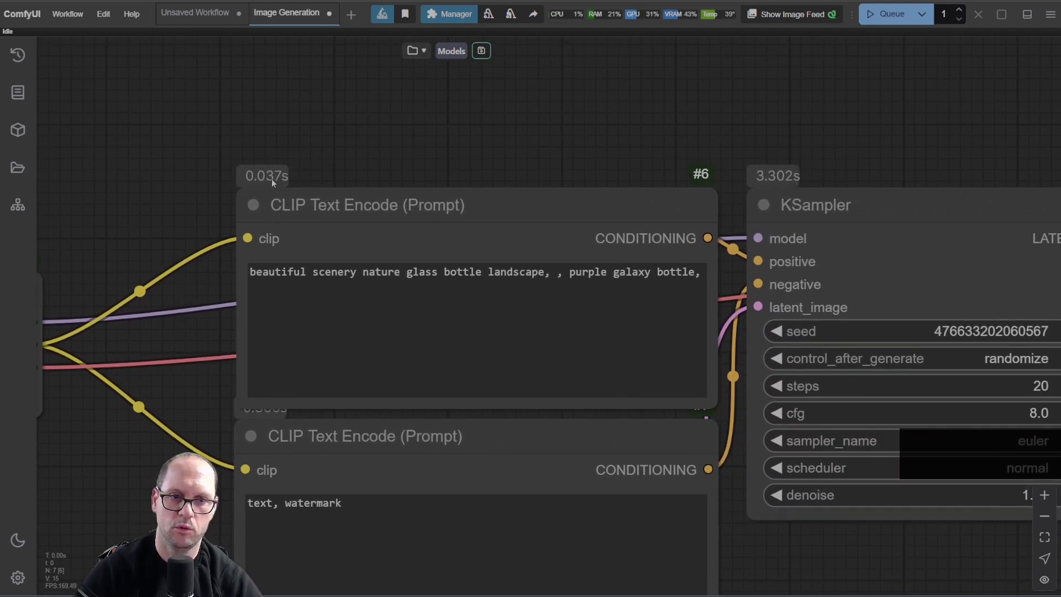
left_click_drag(549, 146, 512, 130)
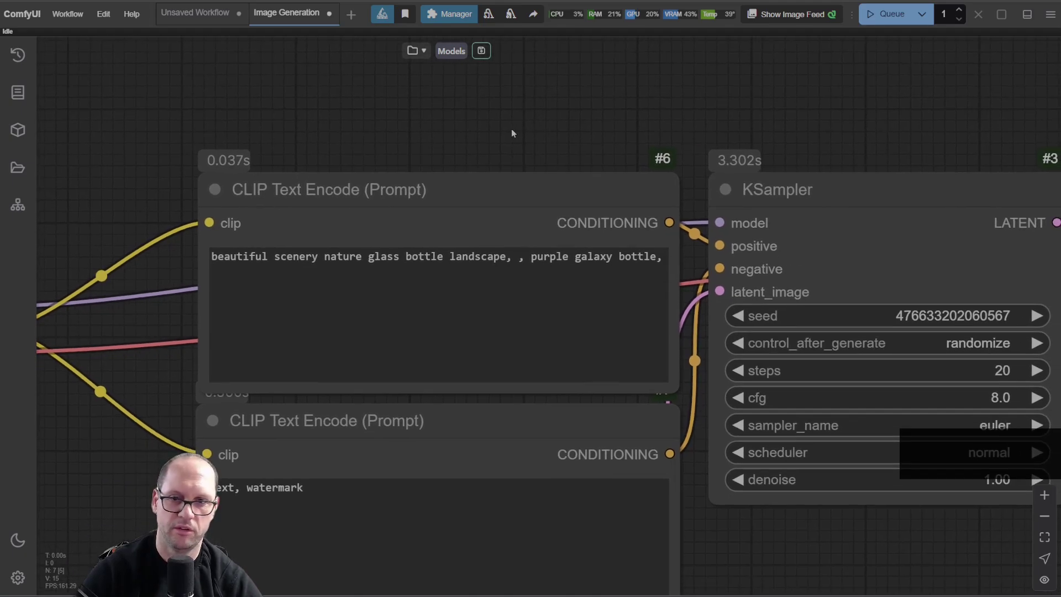
left_click_drag(838, 124, 610, 134)
scroll(665, 121, "down", 2)
left_click_drag(465, 137, 346, 192)
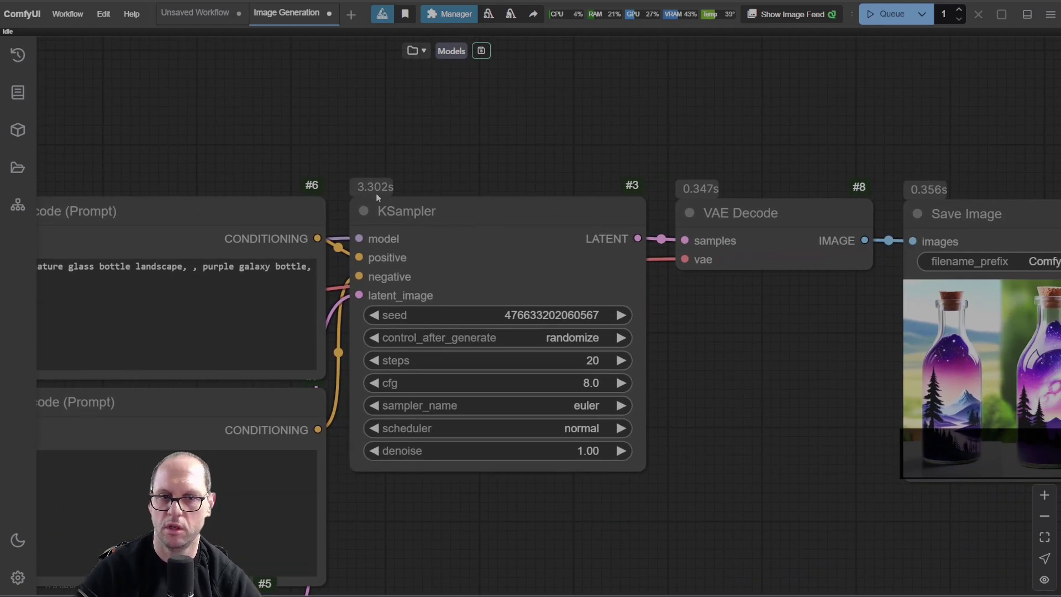
scroll(695, 305, "down", 5)
scroll(798, 236, "up", 4)
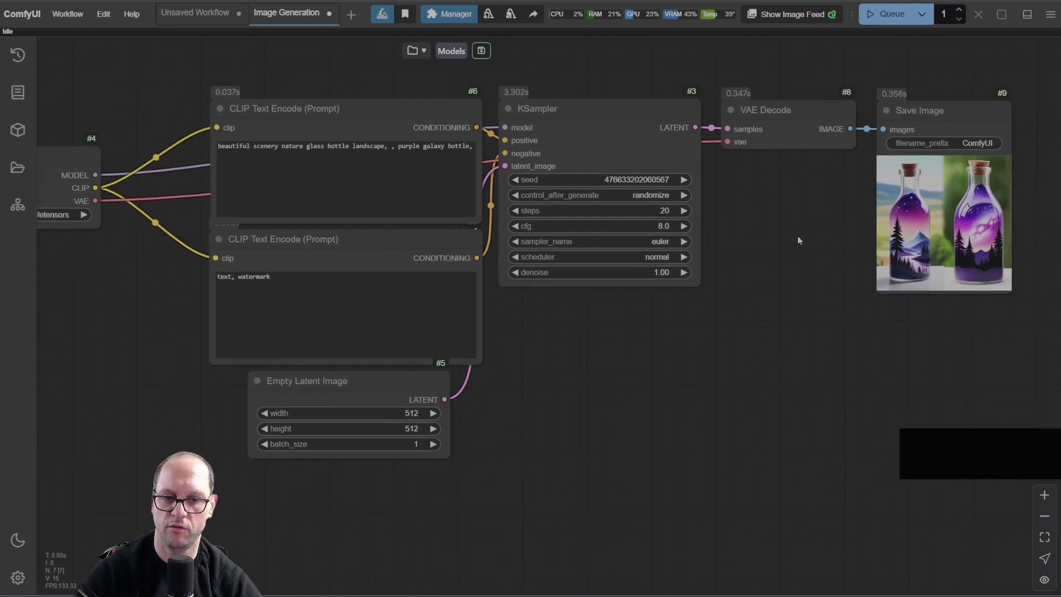
- Move the Empty Latent Image node down, away from the lower prompt node, and fit the whole workflow in view
left_click_drag(430, 362, 423, 393)
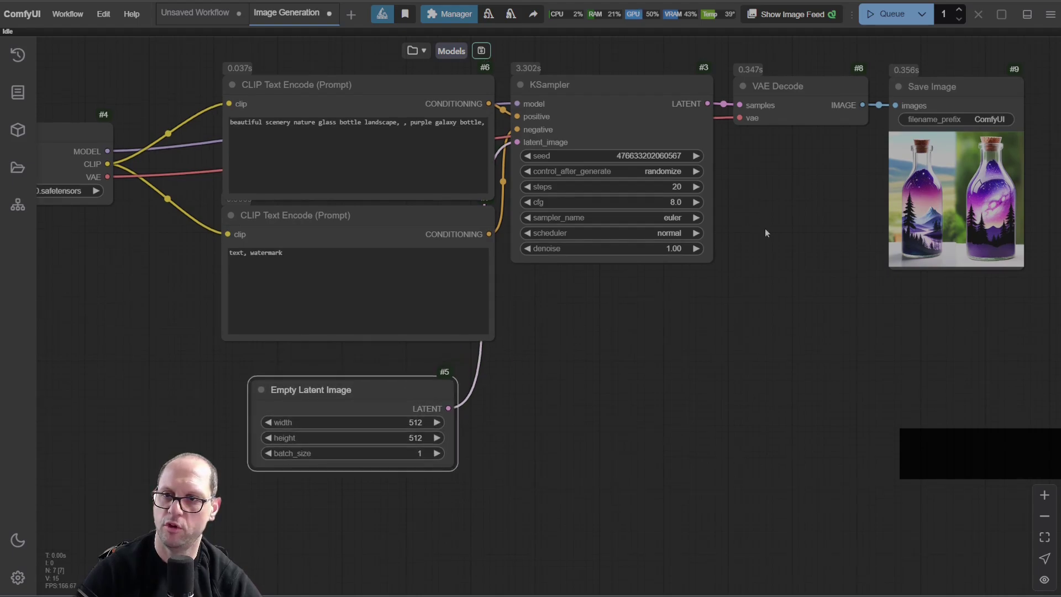
left_click_drag(765, 228, 738, 291)
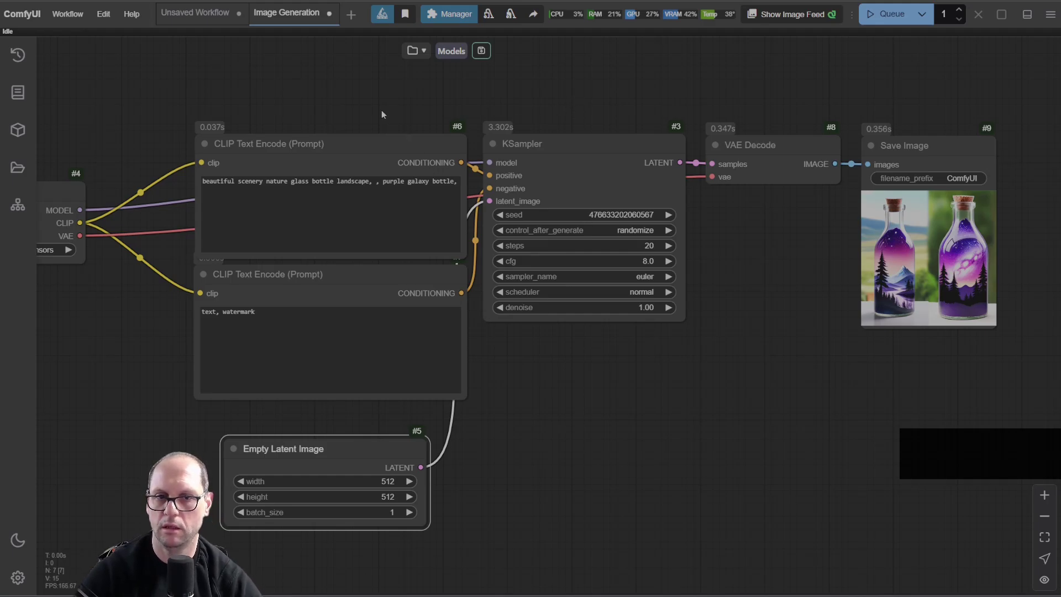
key(".")
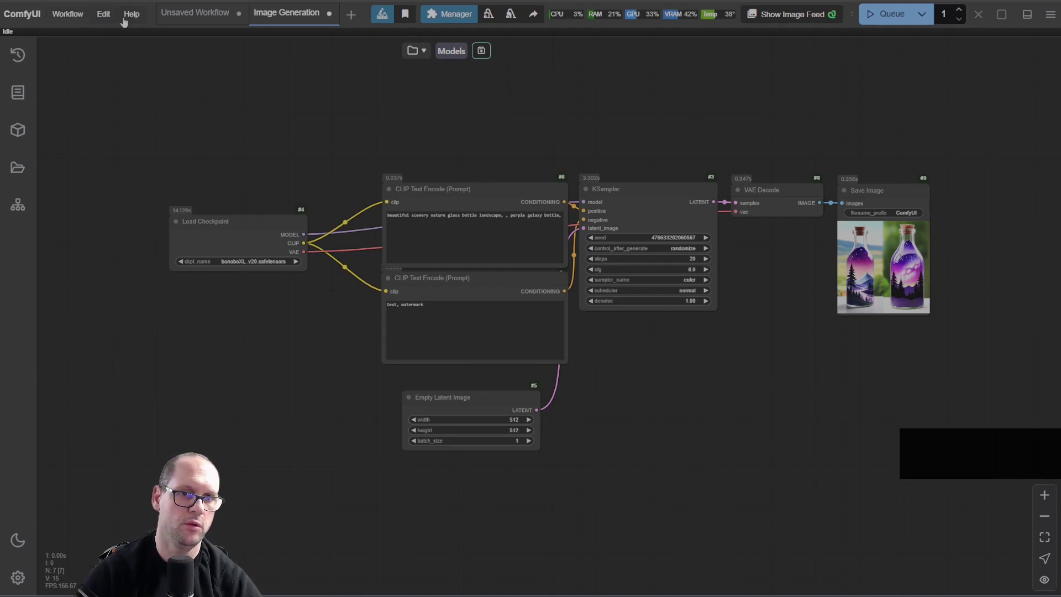
- Open the Image to Image template as an additional workflow
left_click(67, 14)
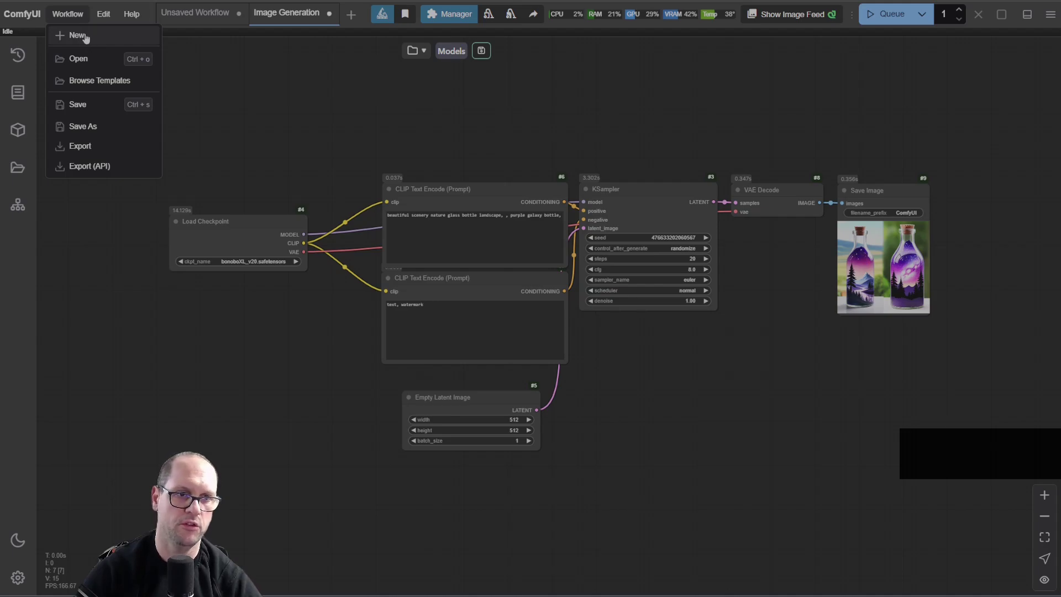
left_click(76, 80)
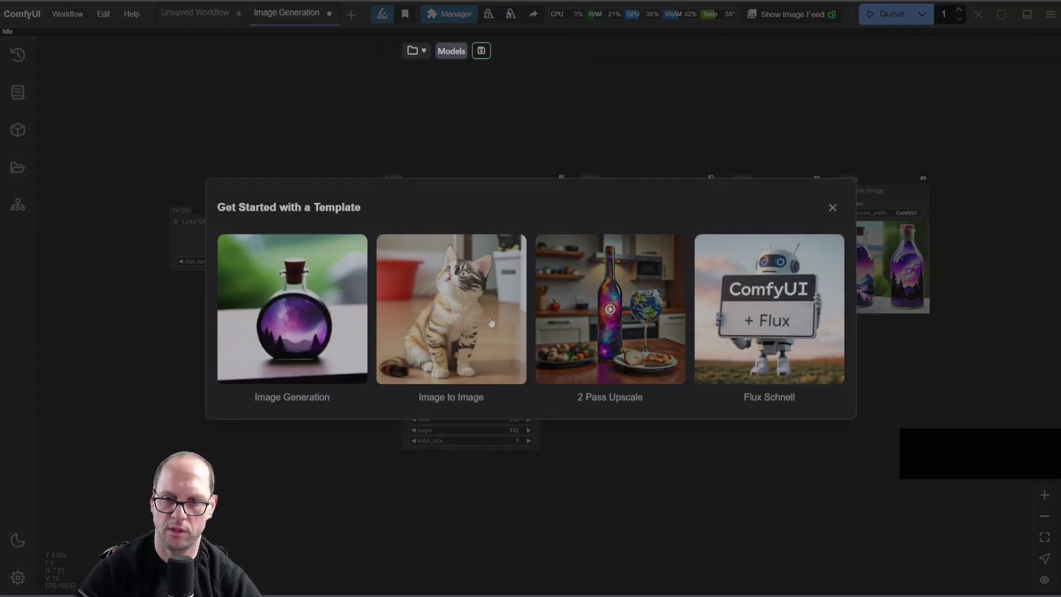
left_click(449, 326)
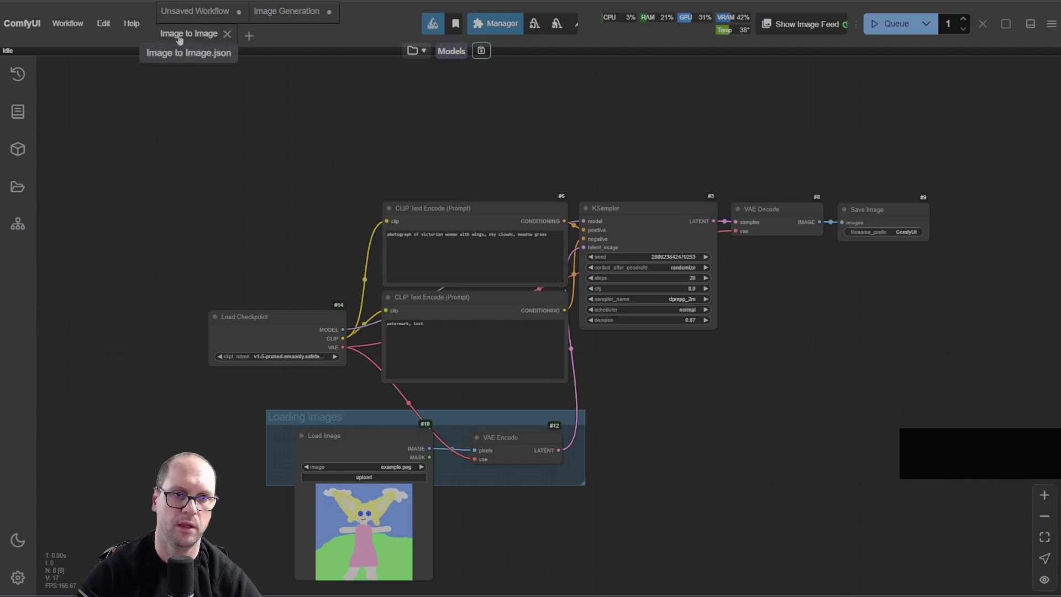
- Look through the open Image Generation and Unsaved Workflow sessions and return to the Image to Image workflow
left_click(259, 12)
left_click(200, 11)
left_click(250, 12)
left_click(188, 34)
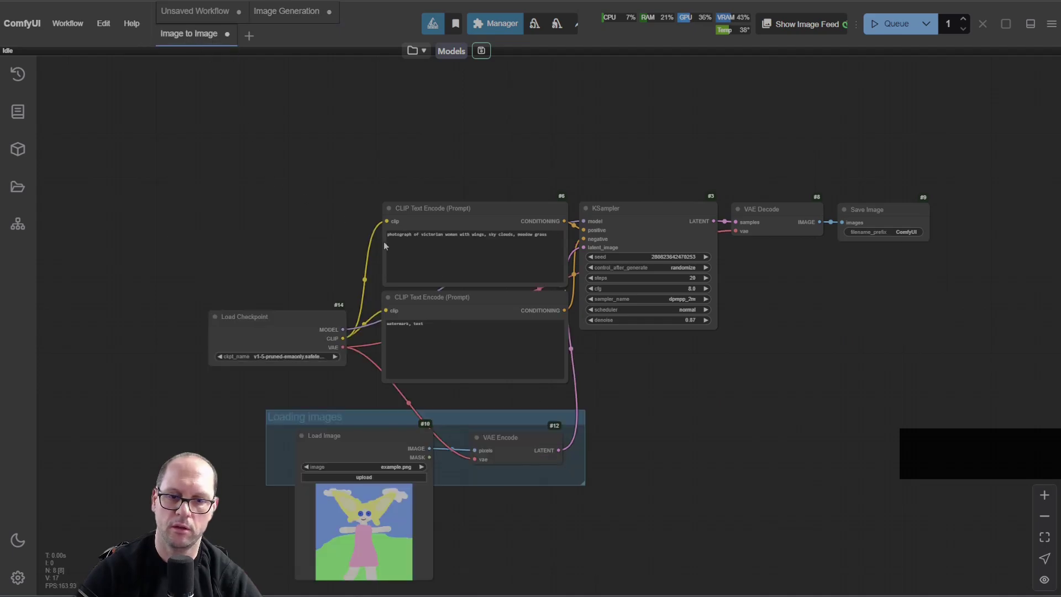
left_click_drag(732, 423, 733, 330)
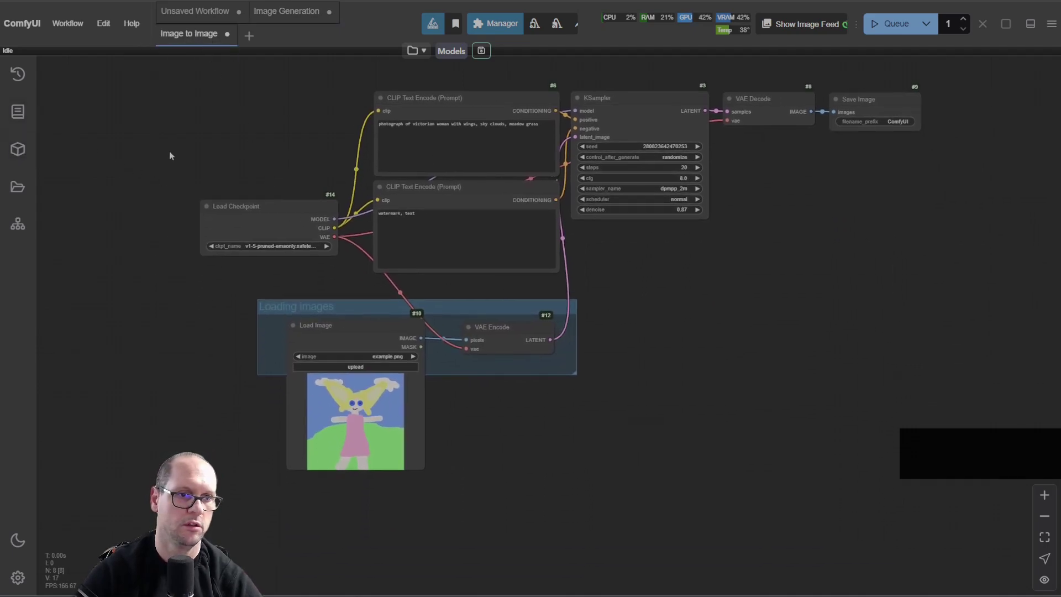
- Refresh the node definitions of the Image to Image workflow, and refresh them a second time
left_click(66, 30)
left_click(271, 103)
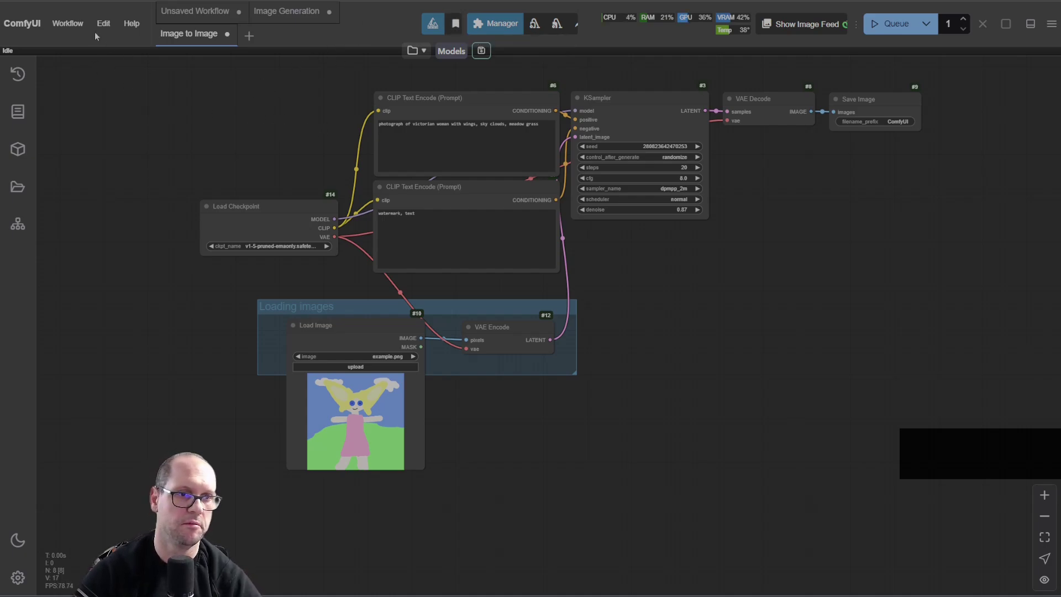
left_click(71, 29)
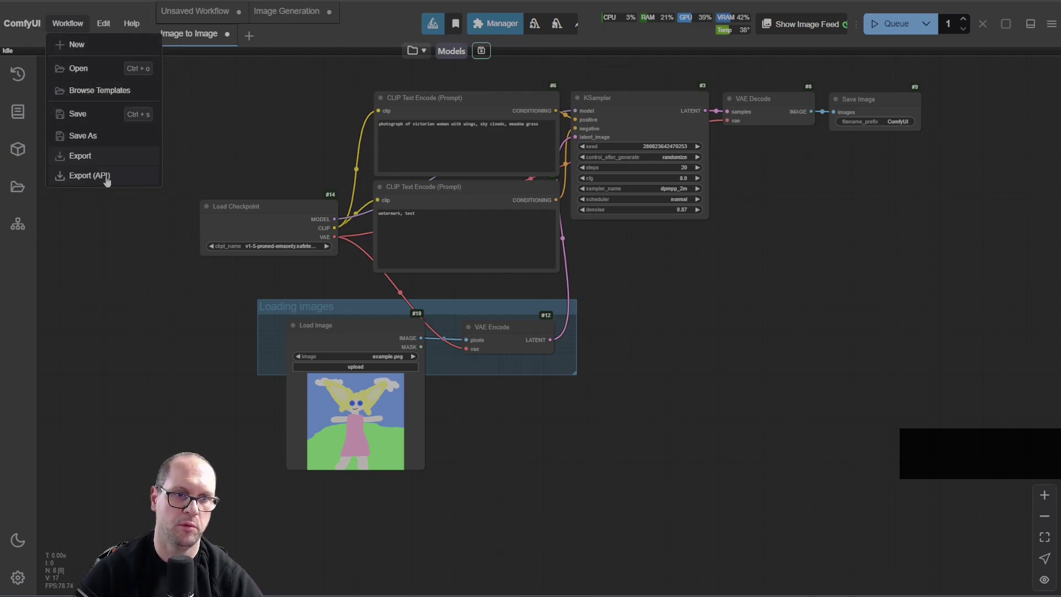
mouse_move(108, 26)
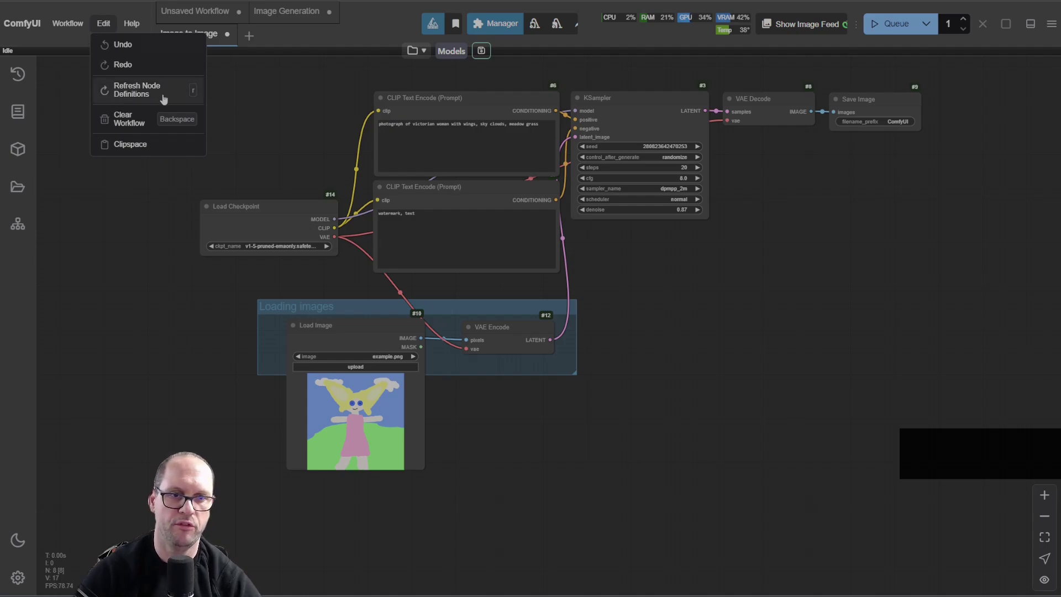
left_click(134, 94)
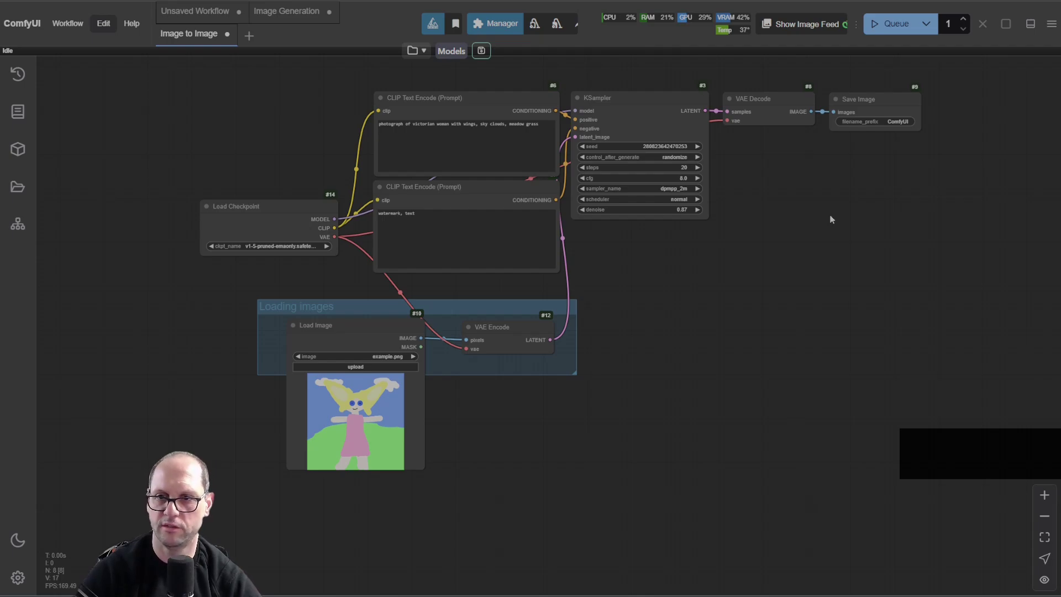
key("r")
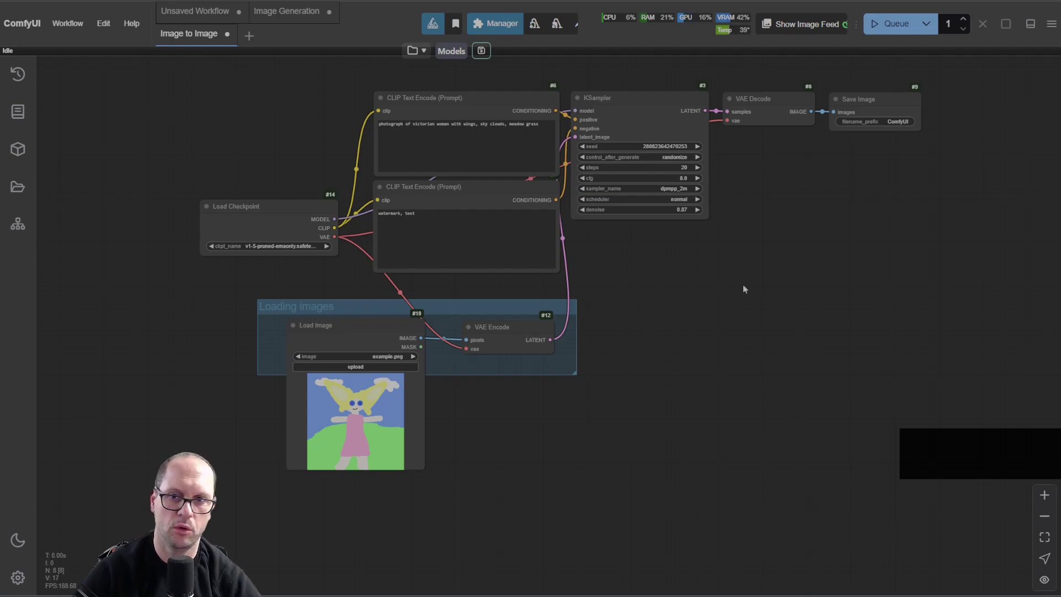
- Shift the Save Image and VAE Decode nodes slightly so they snap to the grid and line up in one row
left_click_drag(866, 102, 866, 97)
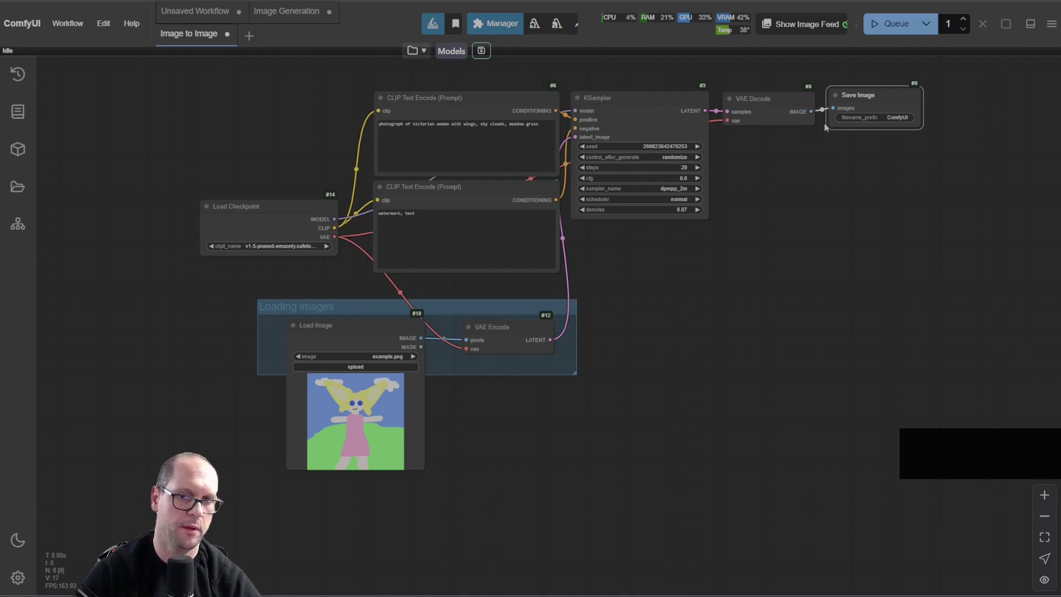
scroll(824, 122, "up", 15)
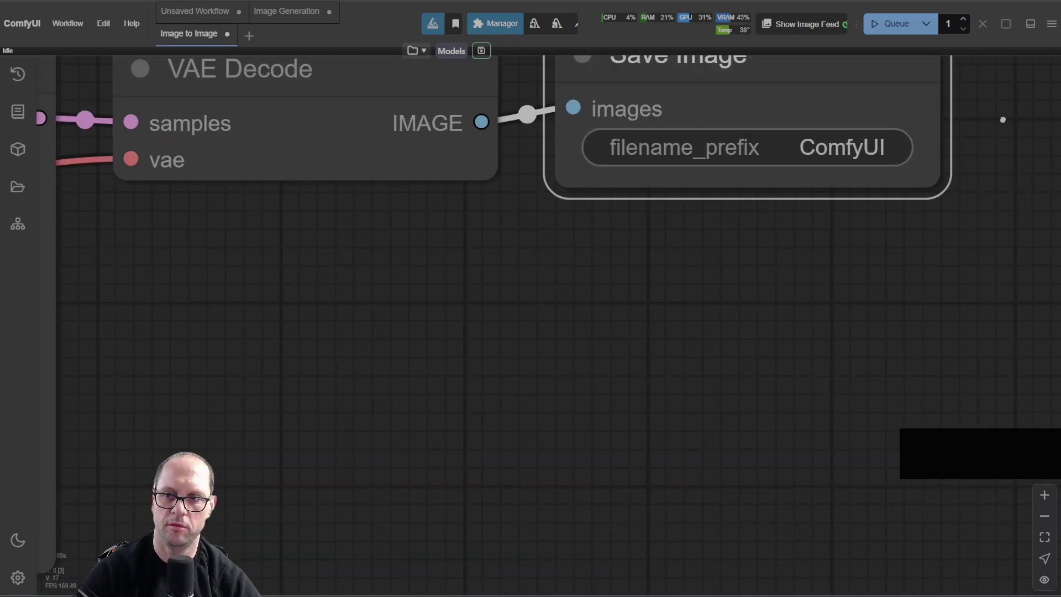
left_click_drag(1004, 119, 908, 384)
scroll(636, 320, "up", 3)
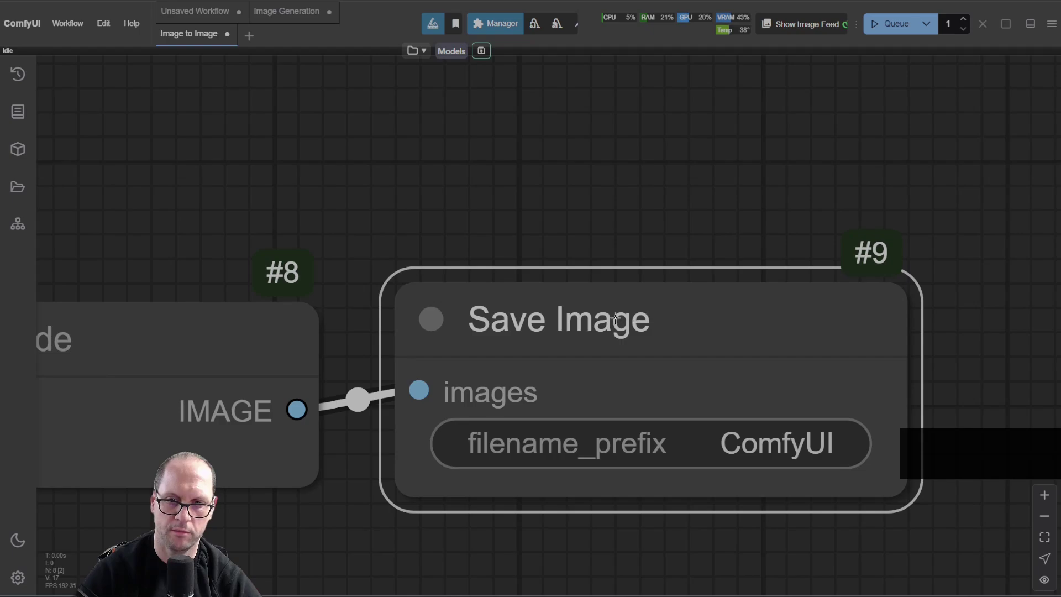
left_click_drag(587, 307, 597, 331)
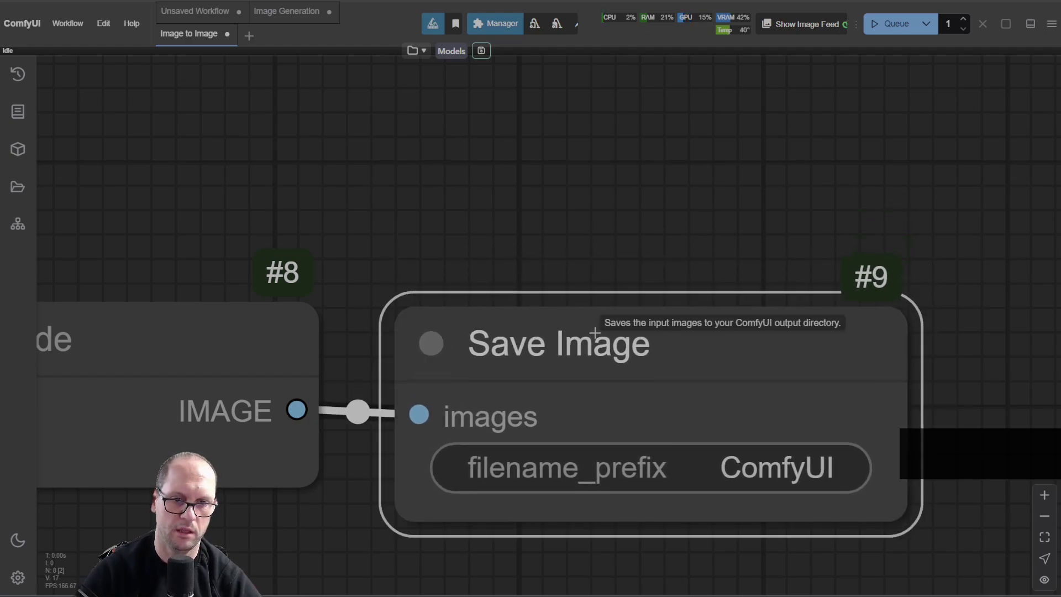
left_click(253, 330)
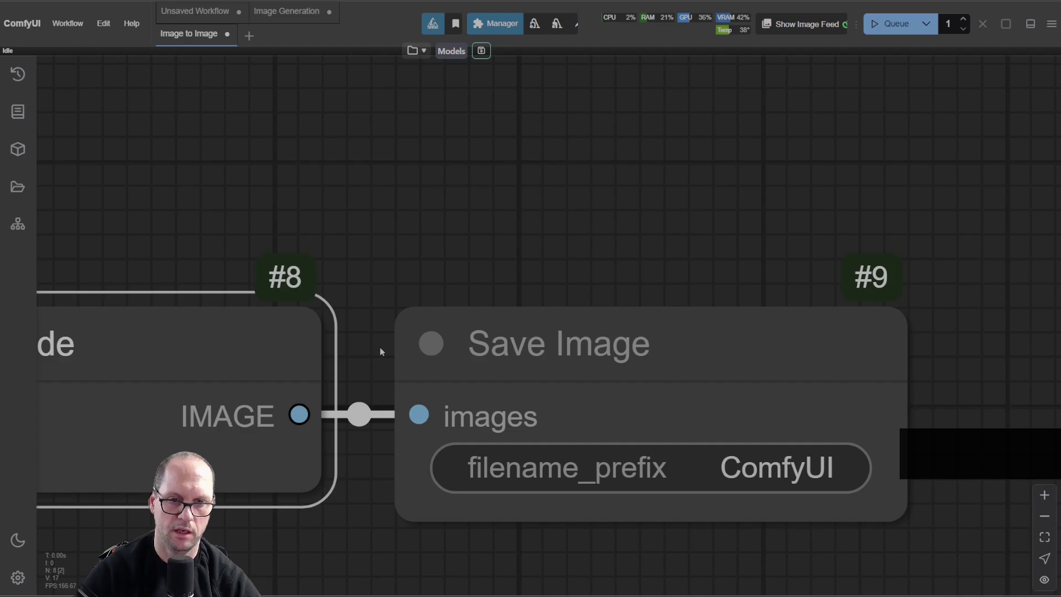
left_click(84, 543)
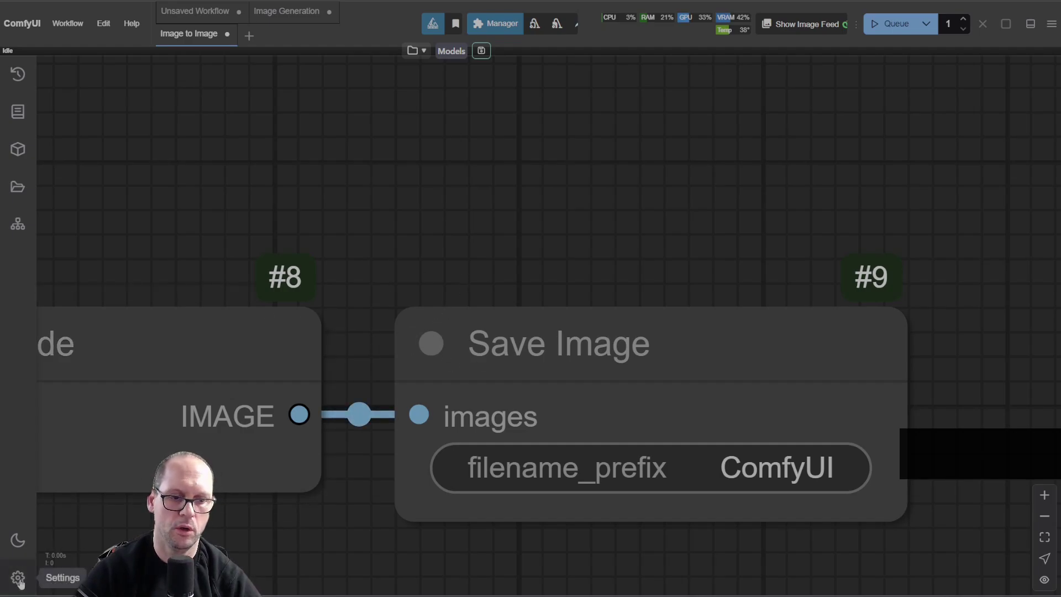
- Show the Always snap to grid option in the Lite Graph settings by turning it off and on again
left_click(18, 578)
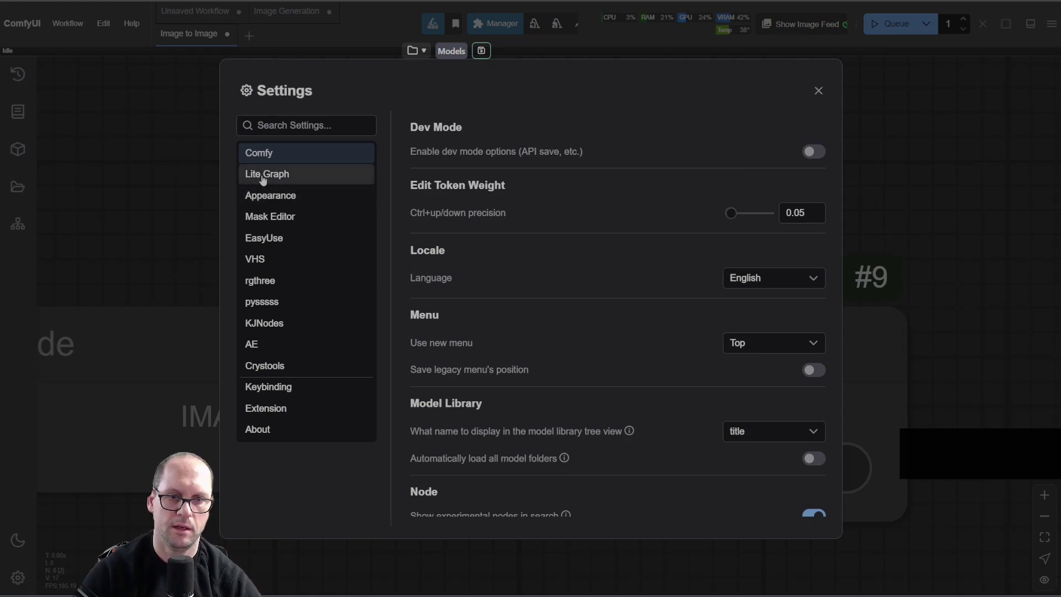
left_click(264, 176)
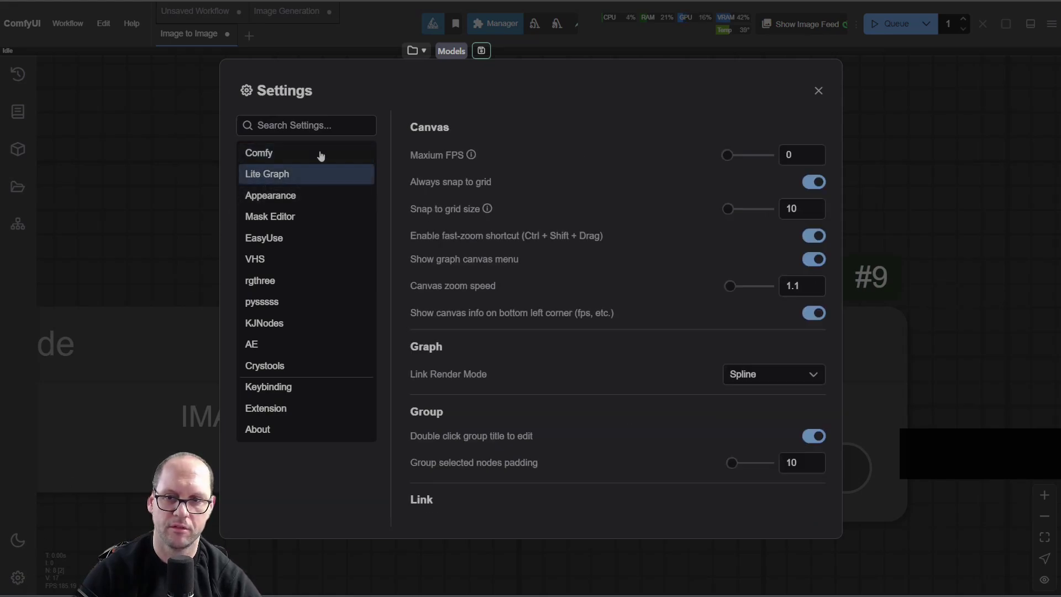
left_click(812, 185)
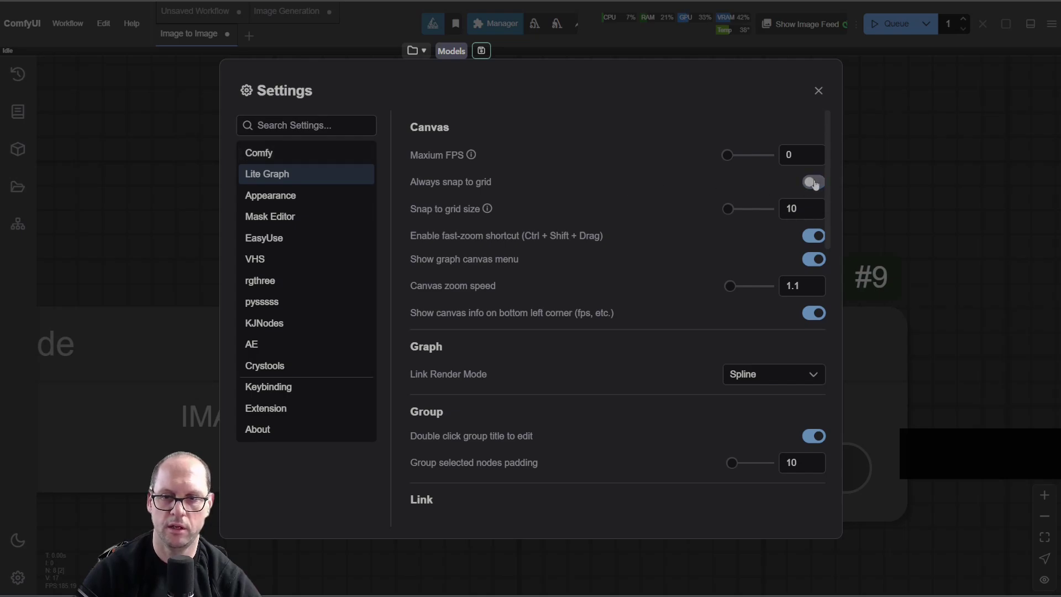
left_click(815, 185)
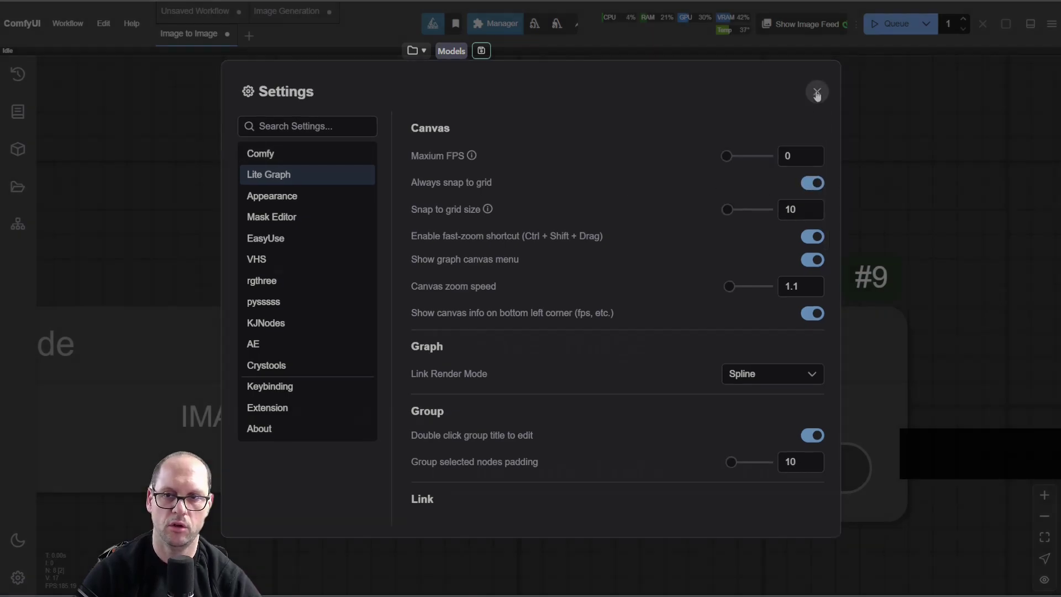
left_click(818, 90)
- Move the Save Image node slightly away from VAE Decode and snap the KSampler node level with both of them
left_click_drag(563, 326, 589, 328)
left_click(632, 256)
scroll(631, 257, "down", 7)
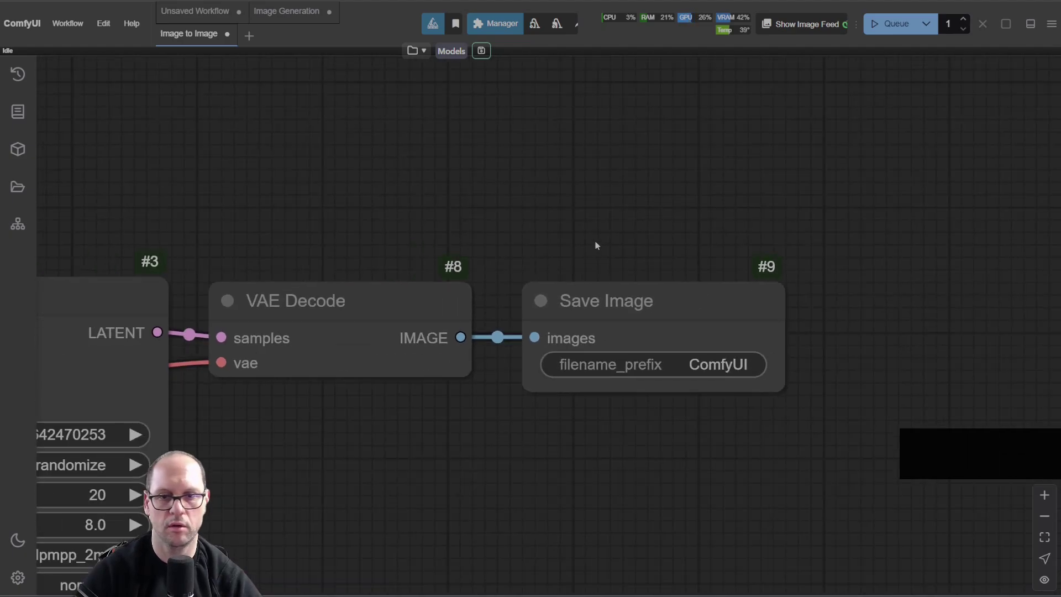
left_click_drag(368, 232, 365, 238)
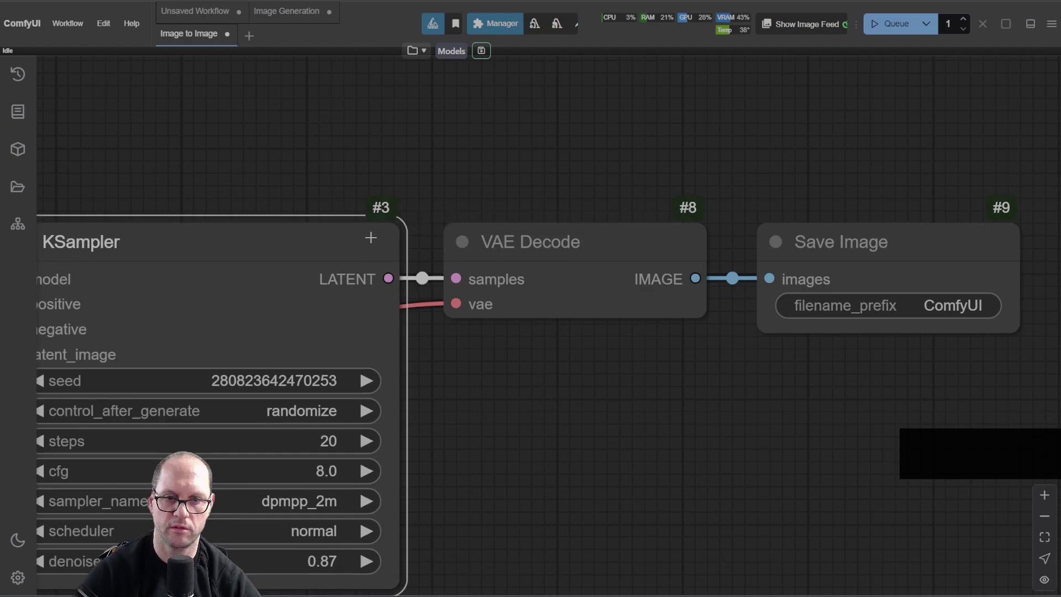
left_click_drag(604, 235, 753, 147)
left_click(618, 200)
scroll(753, 147, "down", 2)
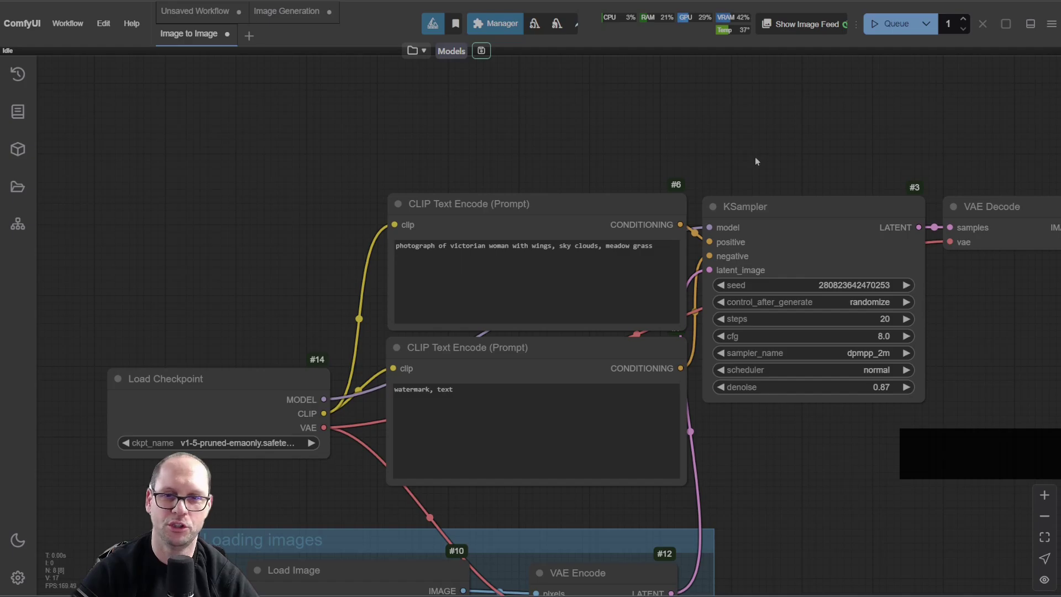
- Demonstrate fast zooming in and out around the Load Checkpoint, prompt and KSampler nodes
scroll(751, 174, "up", 3)
scroll(747, 155, "down", 8)
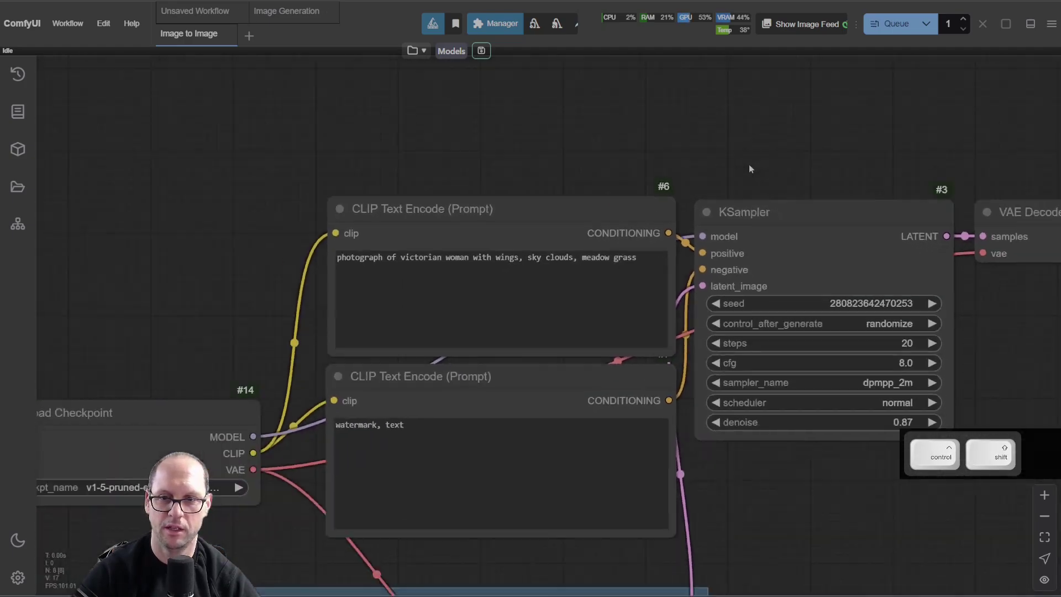
scroll(727, 257, "up", 15)
scroll(727, 260, "down", 15)
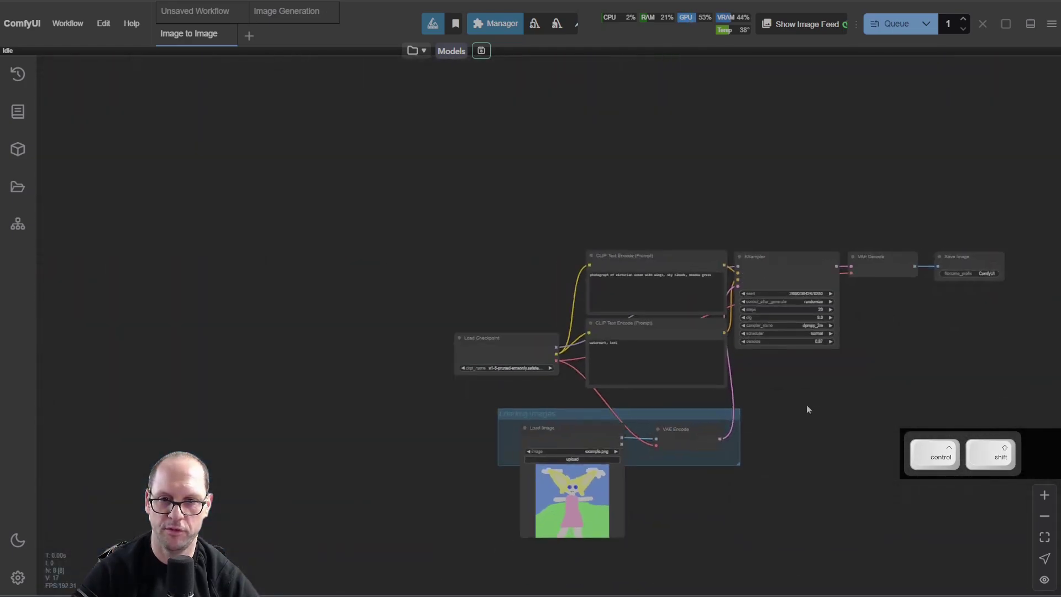
left_click(654, 360)
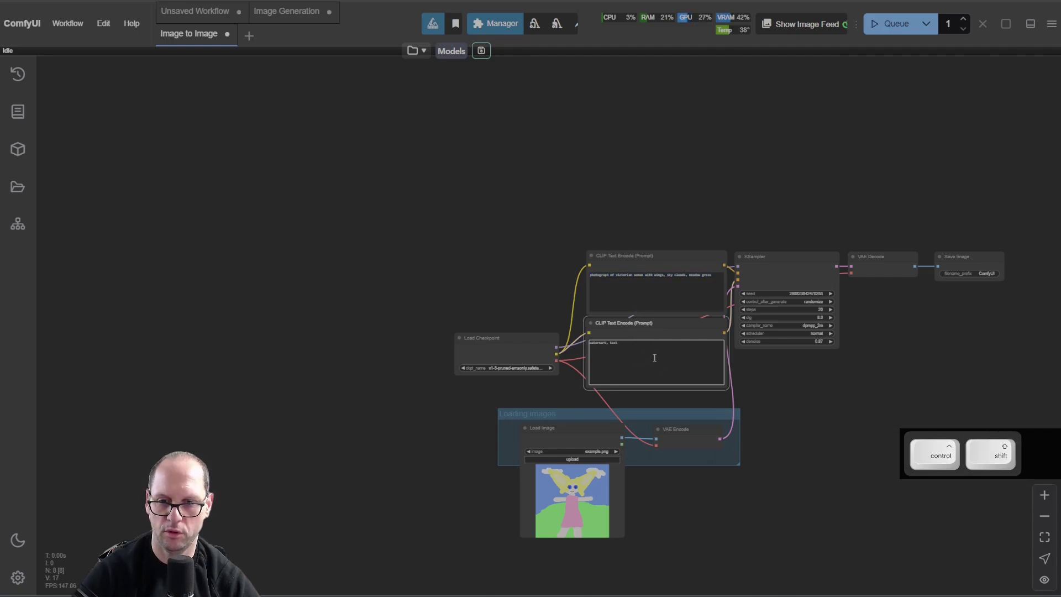
left_click(560, 326)
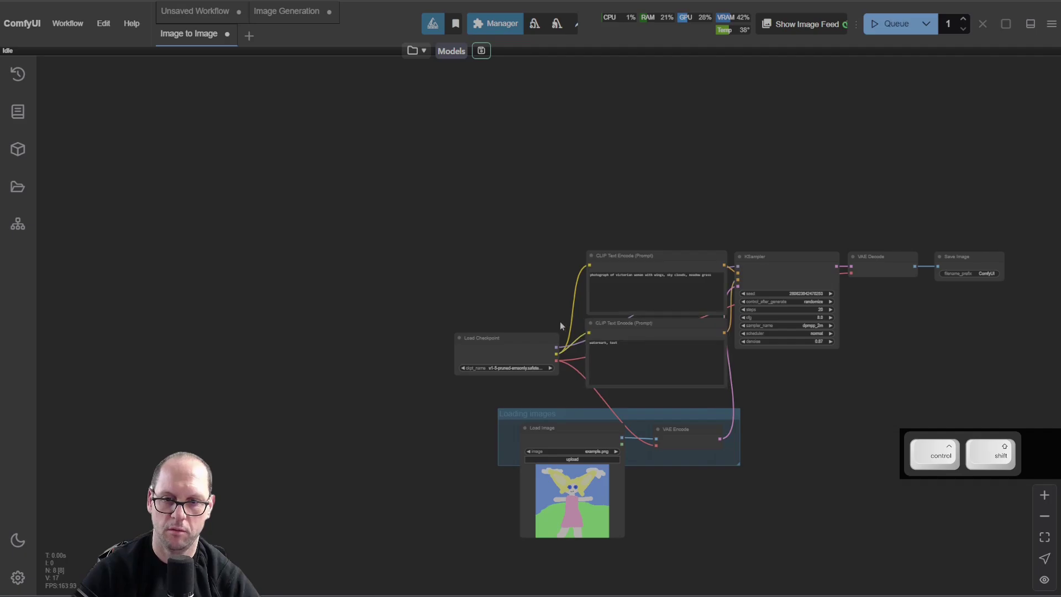
scroll(617, 338, "up", 10)
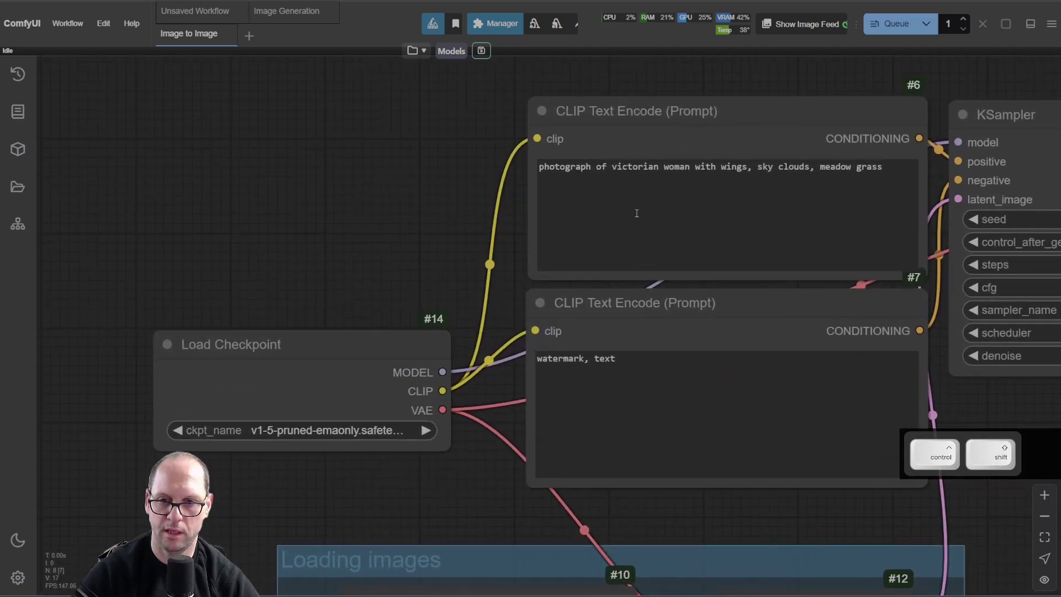
scroll(487, 231, "up", 3)
scroll(487, 277, "down", 8)
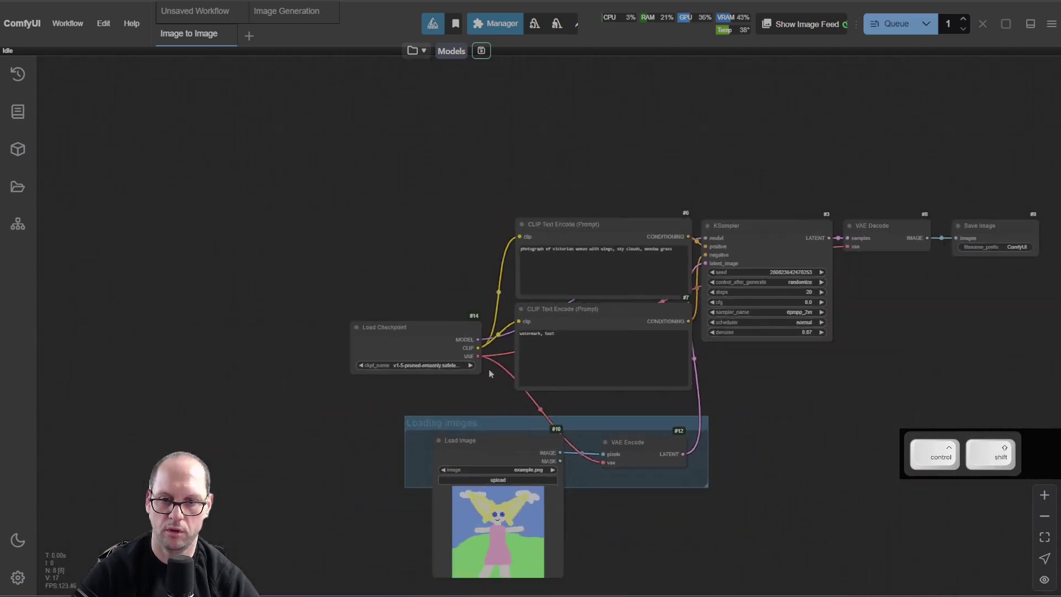
scroll(486, 339, "up", 5)
scroll(484, 310, "up", 2)
scroll(487, 332, "down", 2)
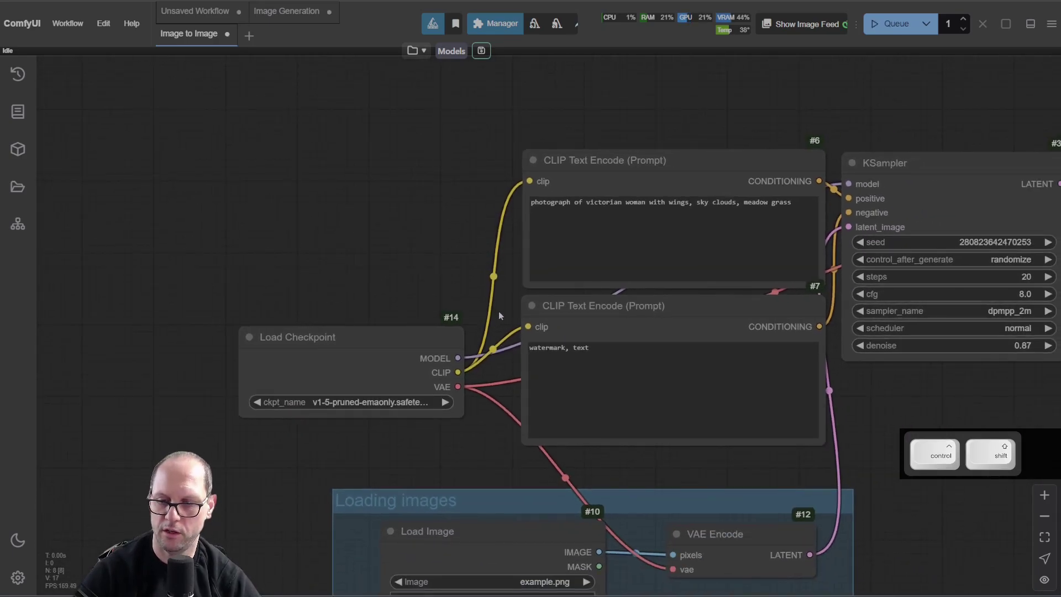
- Pan and zoom the canvas until the graph from Load Checkpoint to Save Image is in view
left_click_drag(507, 307, 406, 296)
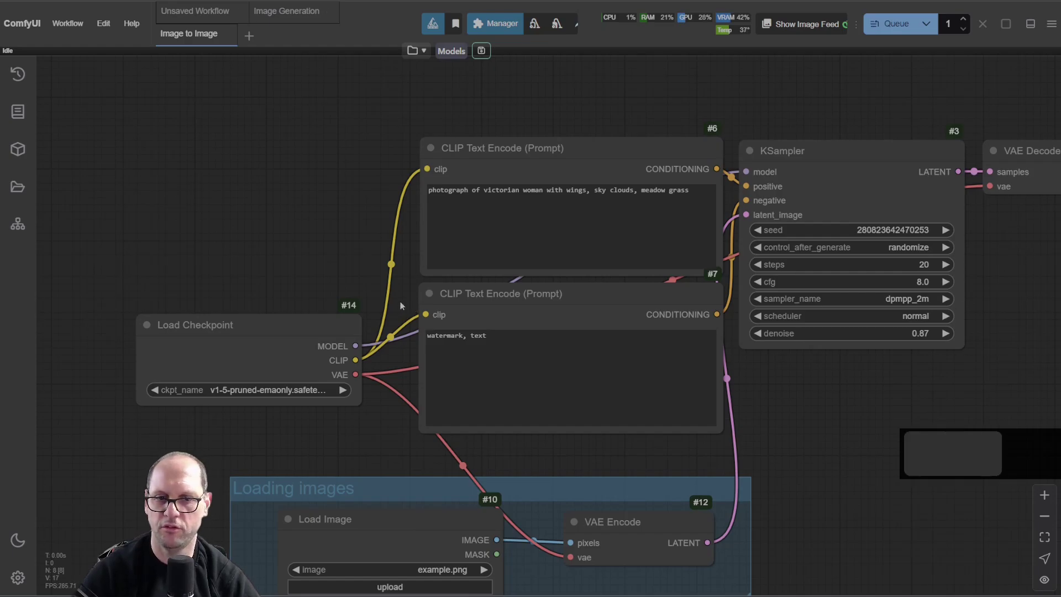
scroll(395, 217, "up", 3)
scroll(407, 324, "down", 5)
scroll(719, 381, "up", 2)
scroll(720, 380, "down", 1)
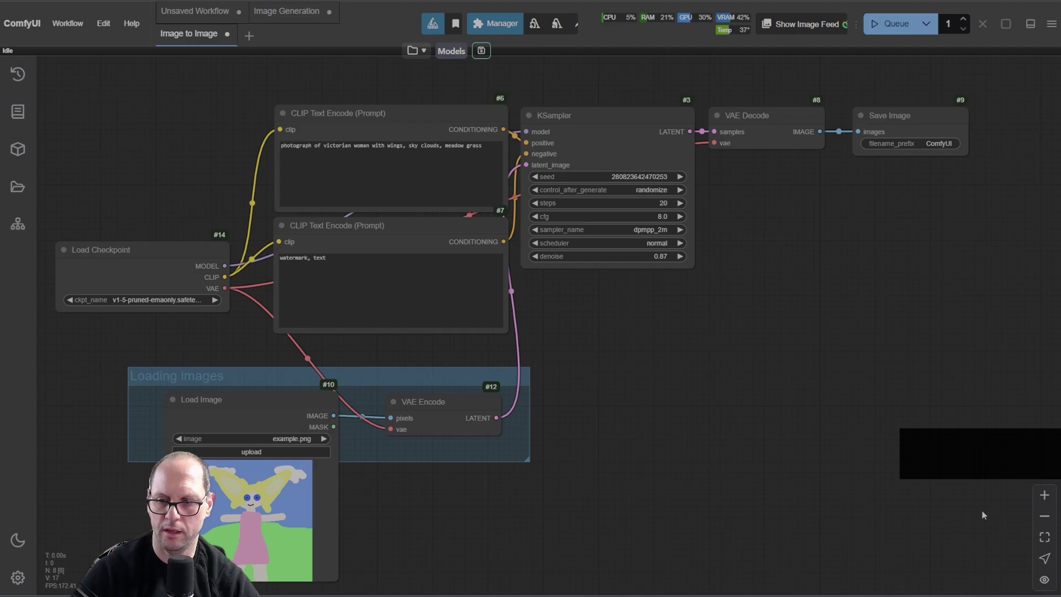
- Zoom in and out with the canvas controls and fit the whole workflow in view
left_click(1045, 496)
left_click(1039, 522)
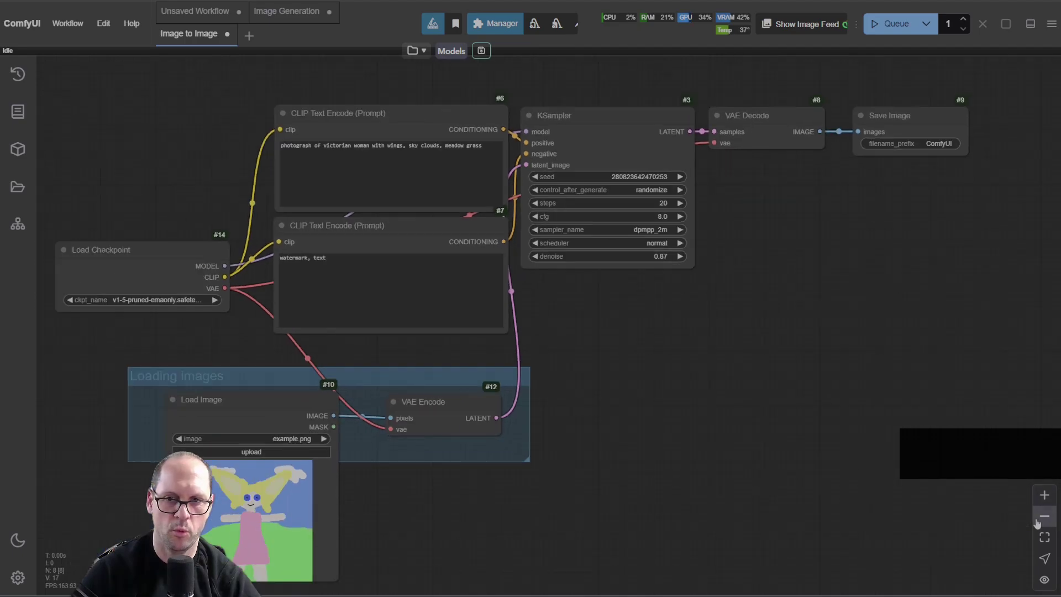
left_click(1045, 538)
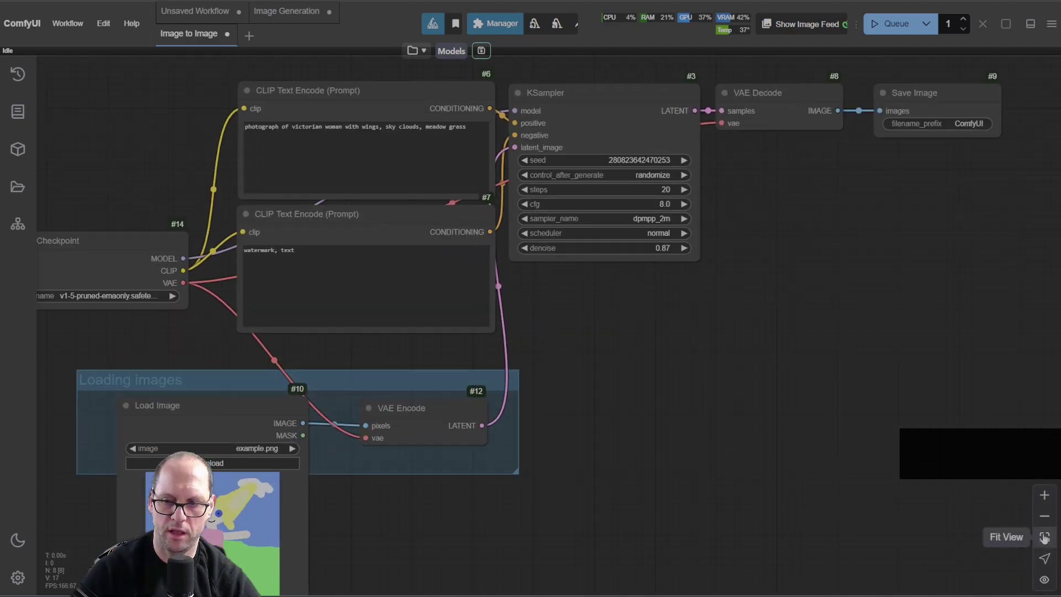
left_click(1045, 539)
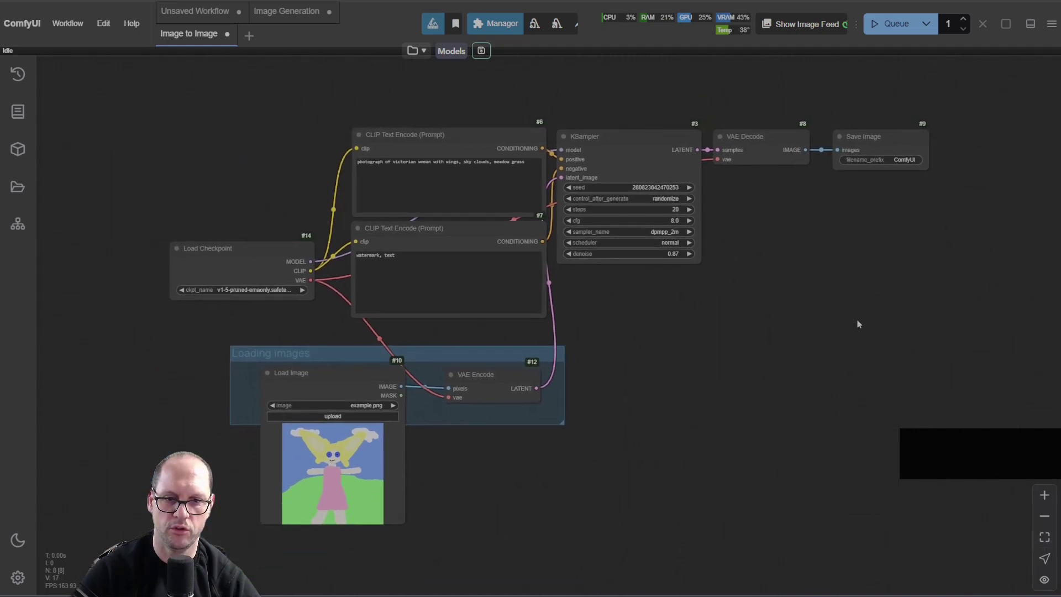
- Toggle the visibility of the links between nodes several times and leave the links hidden
left_click(1045, 580)
left_click(1045, 580)
left_click(1044, 581)
left_click(1045, 581)
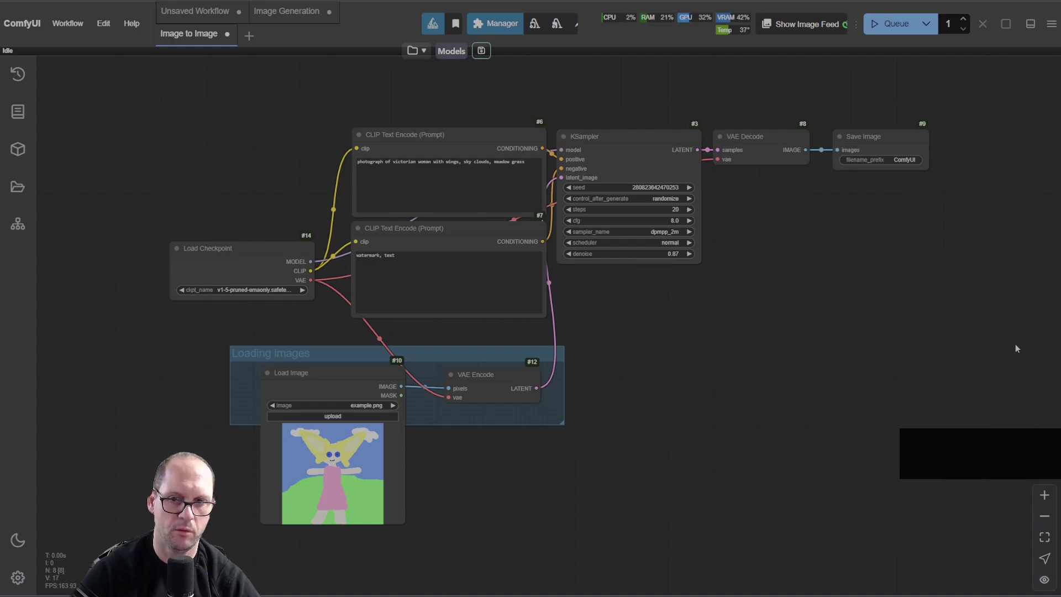
left_click(1045, 580)
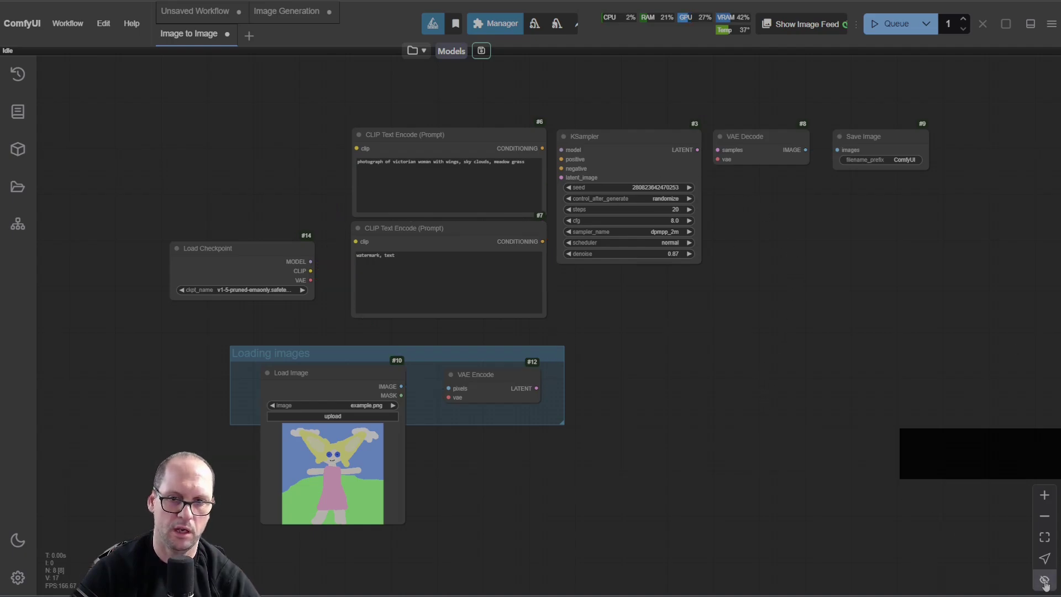
left_click(1044, 581)
left_click(1045, 582)
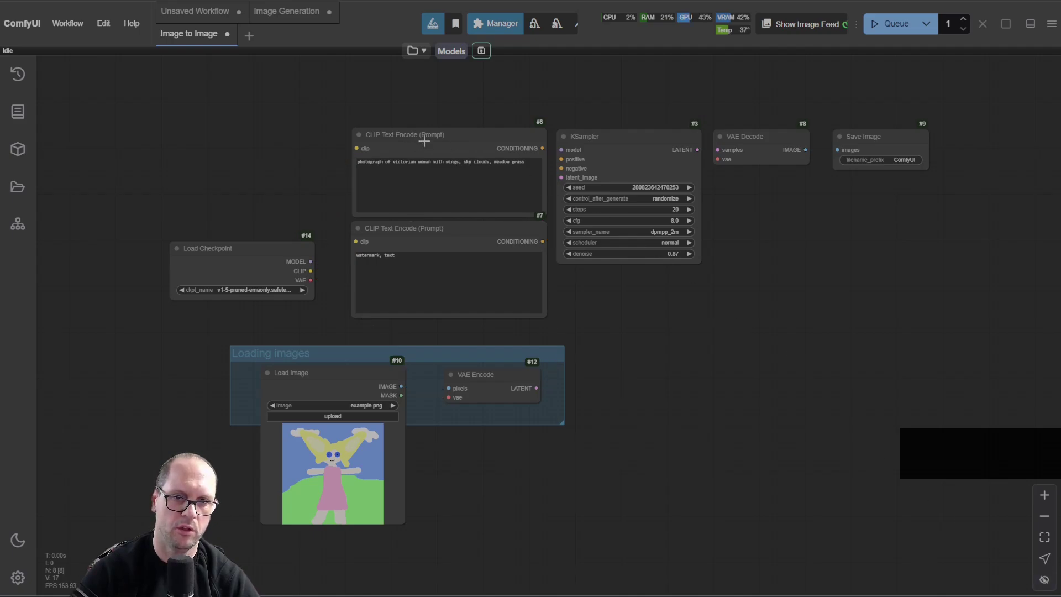
- Move the upper prompt node up and left, shift the lower one left, and show the links again
left_click_drag(424, 140, 413, 124)
left_click_drag(466, 235, 446, 231)
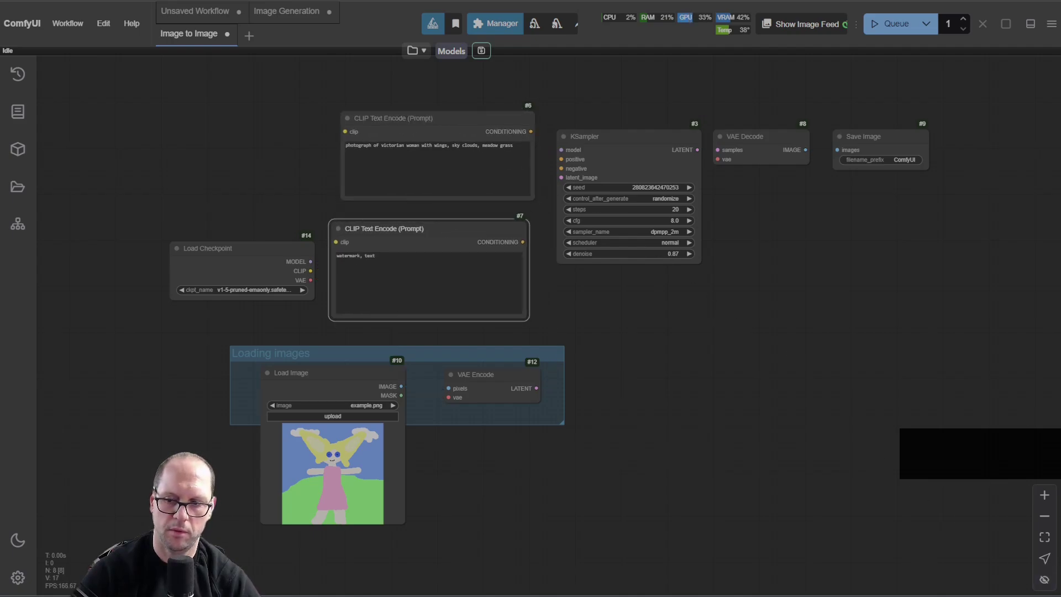
left_click(1045, 581)
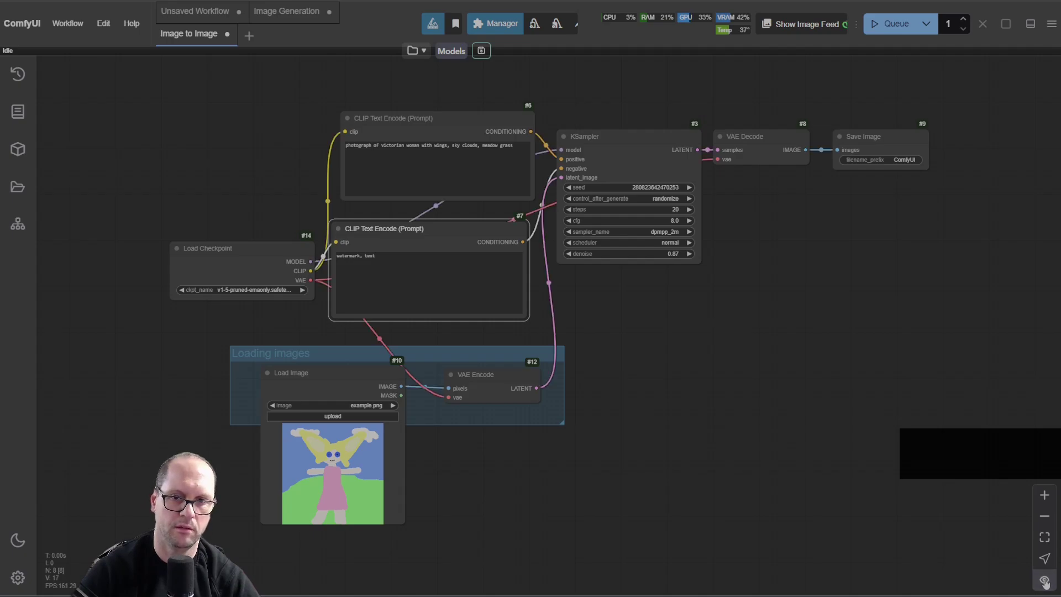